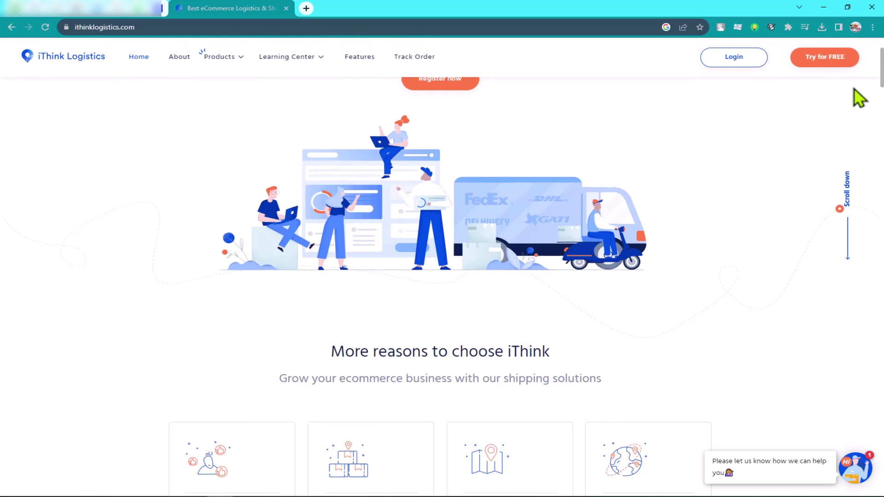
Review the reasons to choose iThink and its integration and carrier partners on the homepage.
scroll(859, 97, down, 1)
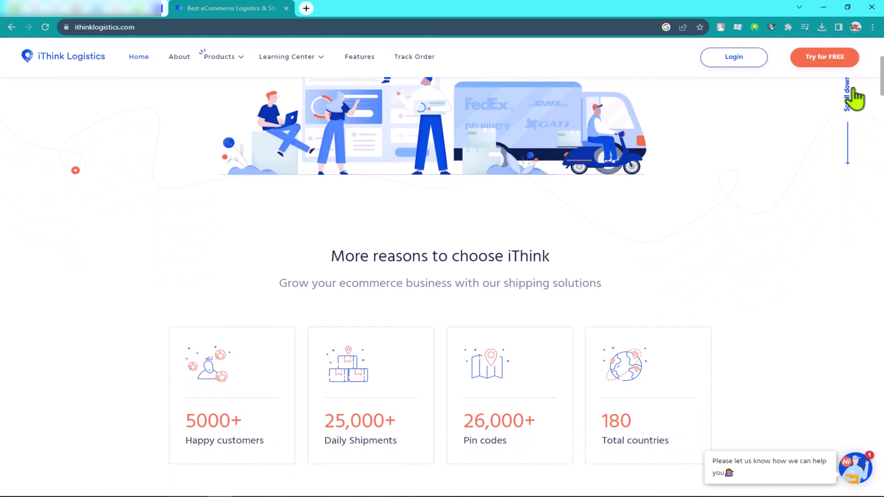
scroll(858, 96, down, 1)
scroll(855, 97, down, 1)
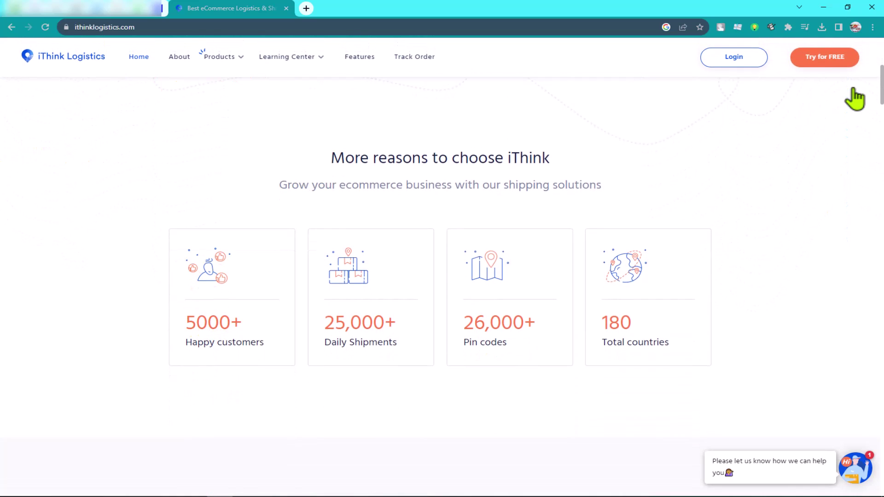
scroll(857, 98, down, 1)
scroll(859, 98, down, 1)
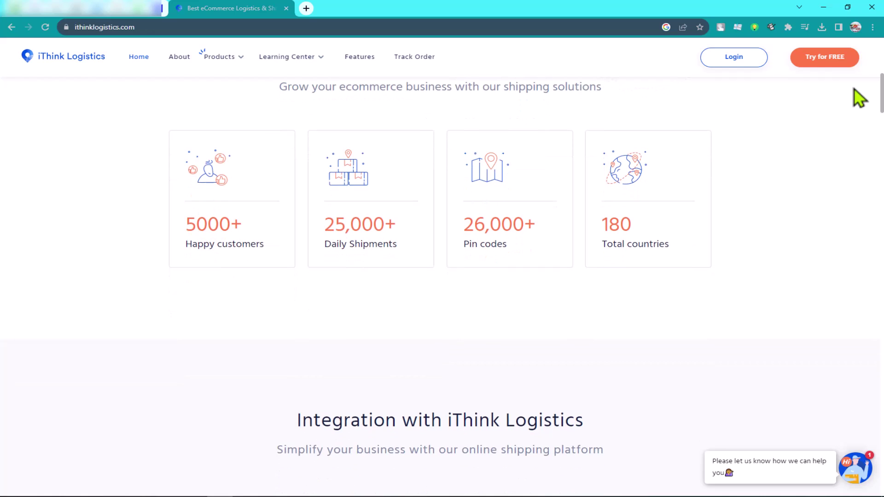
scroll(859, 98, down, 1)
scroll(858, 97, down, 2)
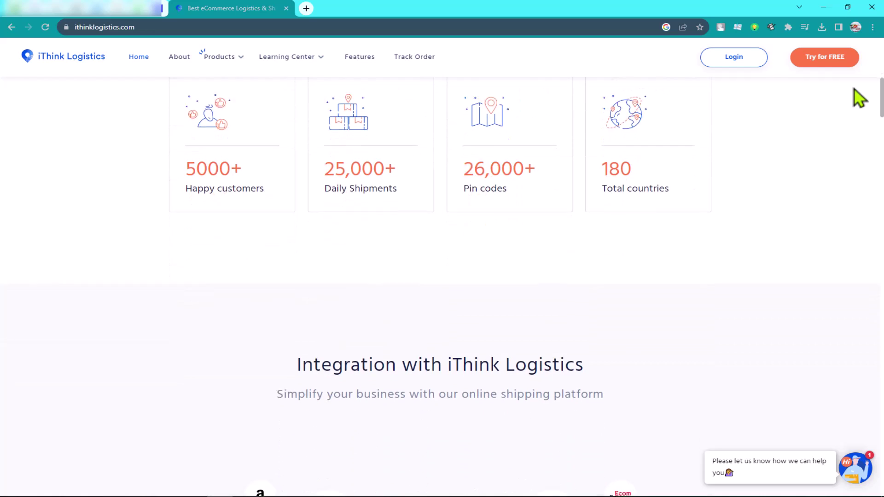
scroll(859, 97, down, 1)
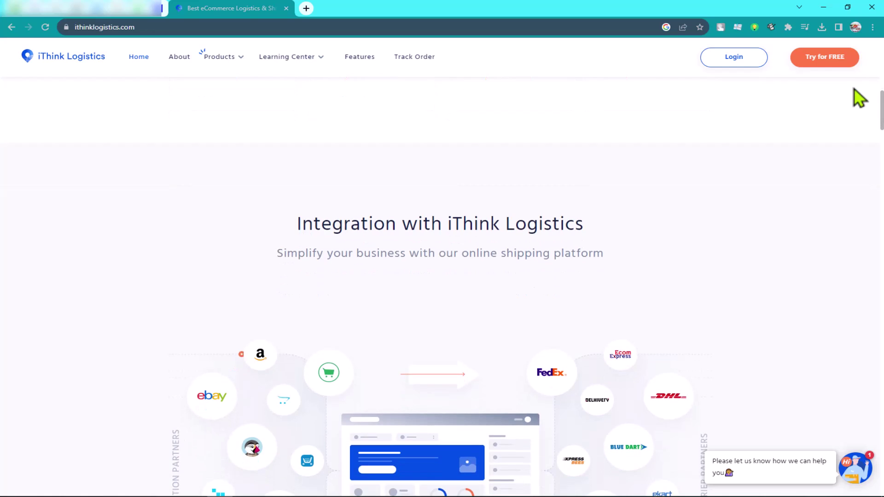
scroll(859, 97, down, 1)
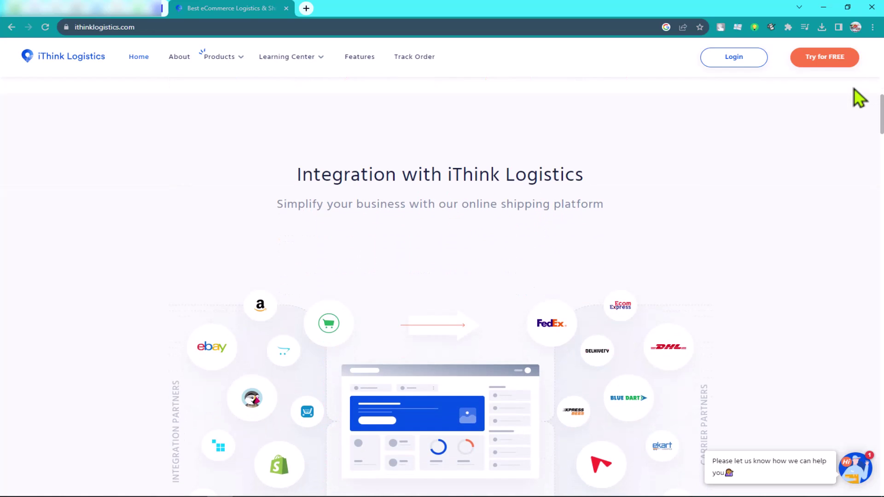
scroll(859, 98, down, 2)
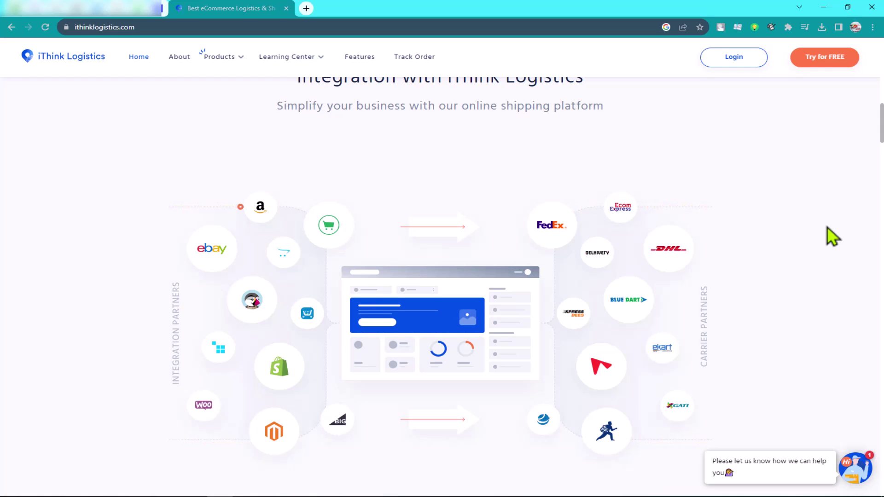
scroll(832, 237, down, 1)
scroll(833, 237, down, 1)
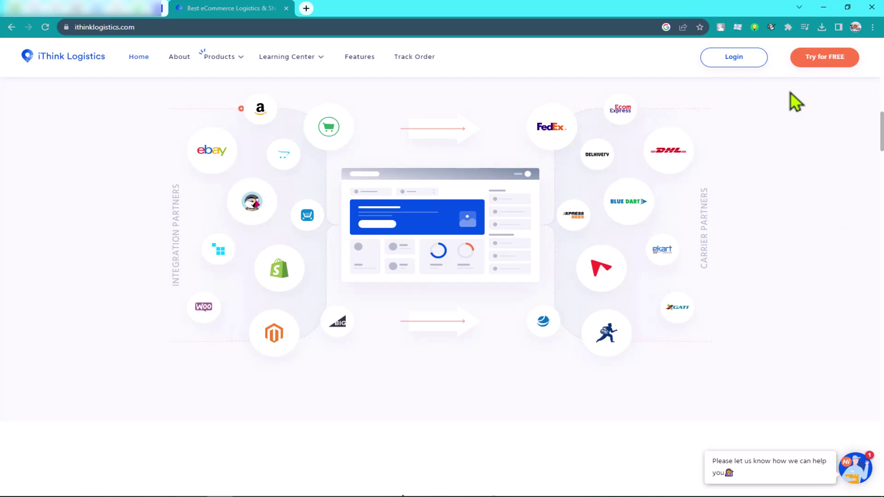
scroll(803, 236, down, 1)
scroll(803, 231, down, 2)
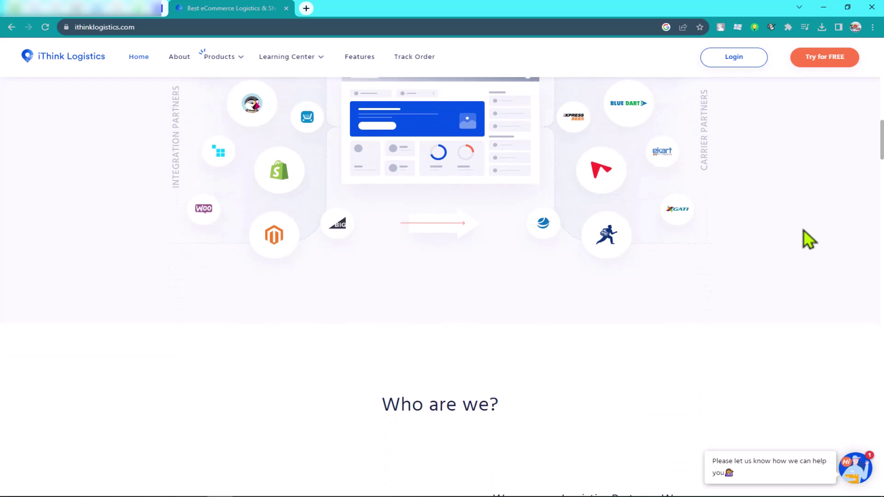
Read the company introduction and the shipping features under "Why choose us?" on the homepage.
scroll(803, 231, down, 1)
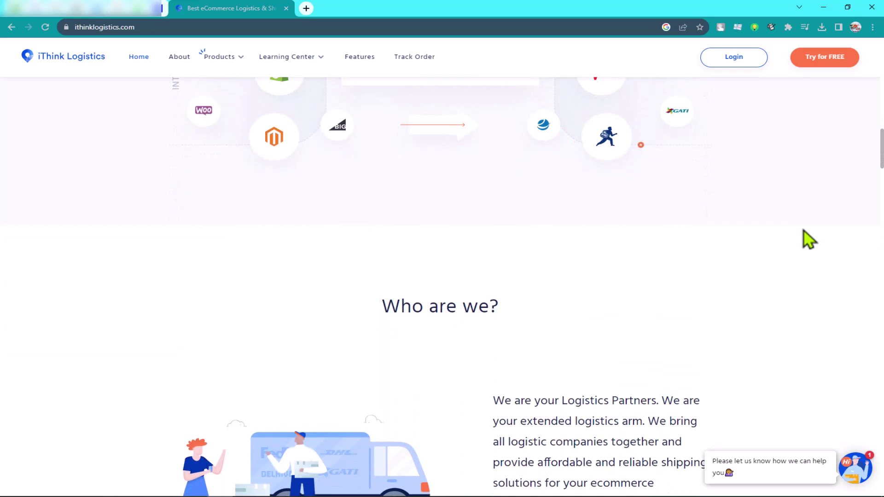
scroll(803, 231, down, 2)
scroll(803, 231, down, 3)
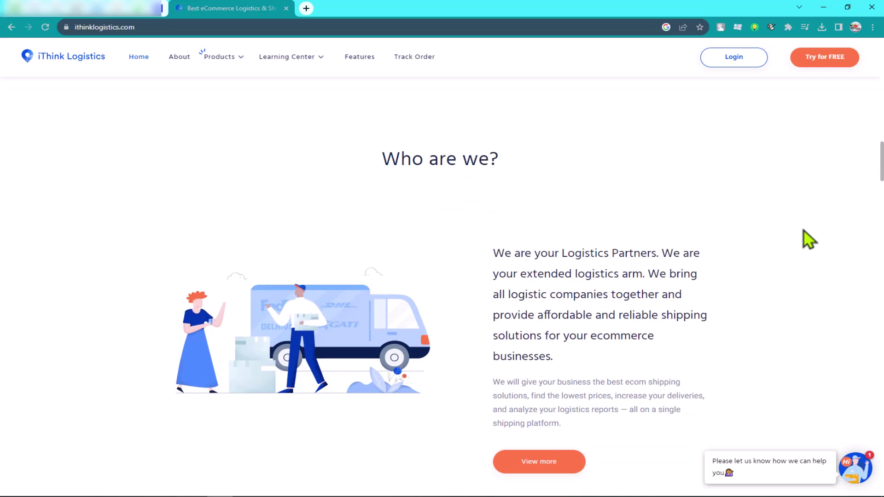
scroll(808, 239, down, 1)
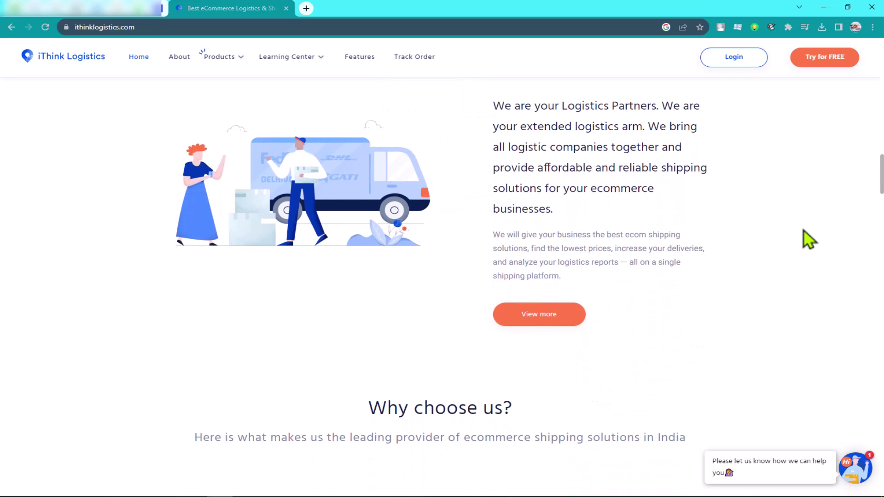
scroll(808, 239, down, 2)
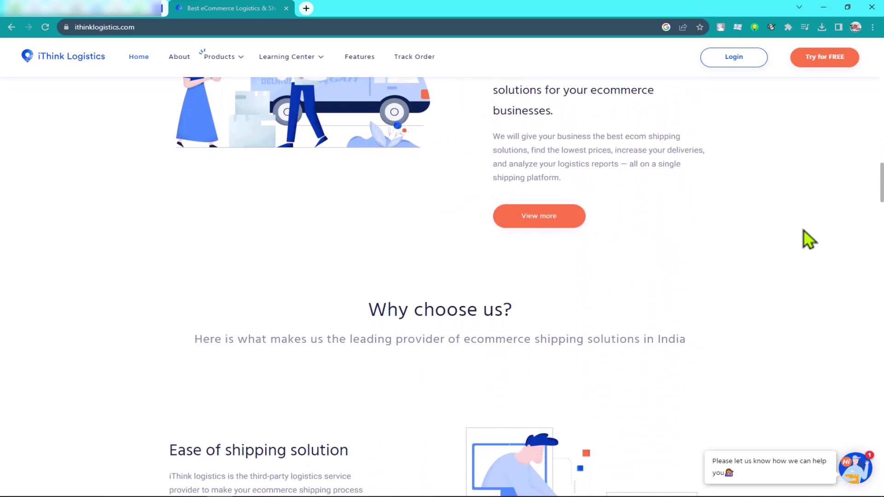
scroll(808, 240, down, 2)
scroll(809, 239, down, 1)
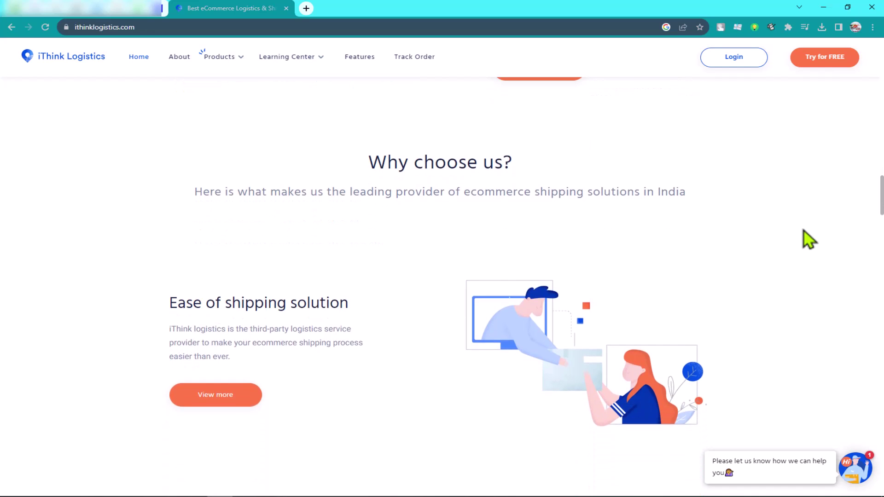
scroll(809, 239, down, 3)
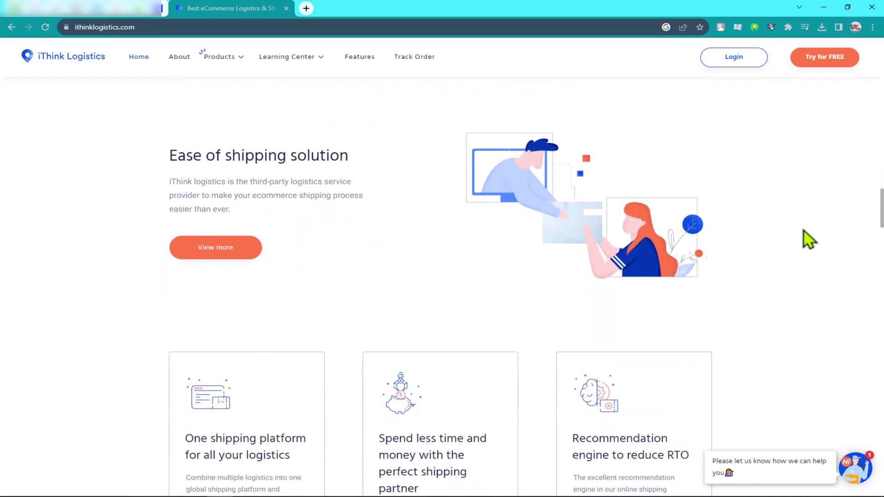
scroll(808, 239, down, 1)
scroll(808, 240, down, 2)
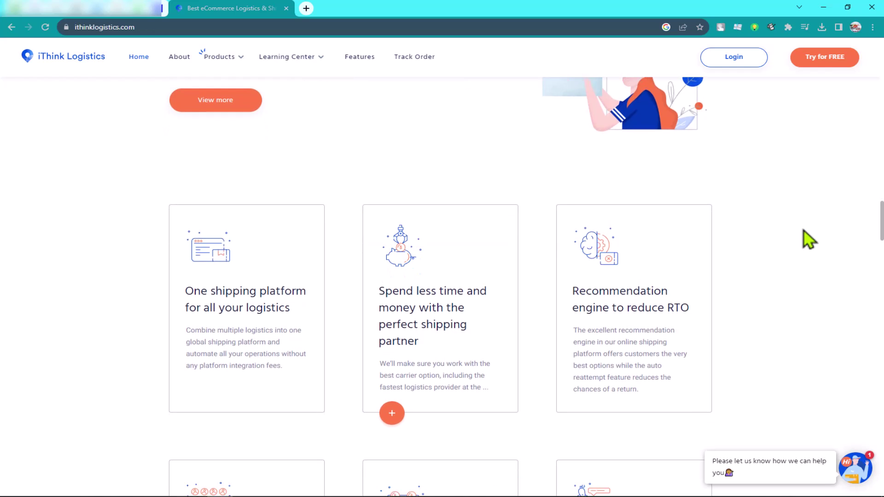
scroll(809, 239, down, 3)
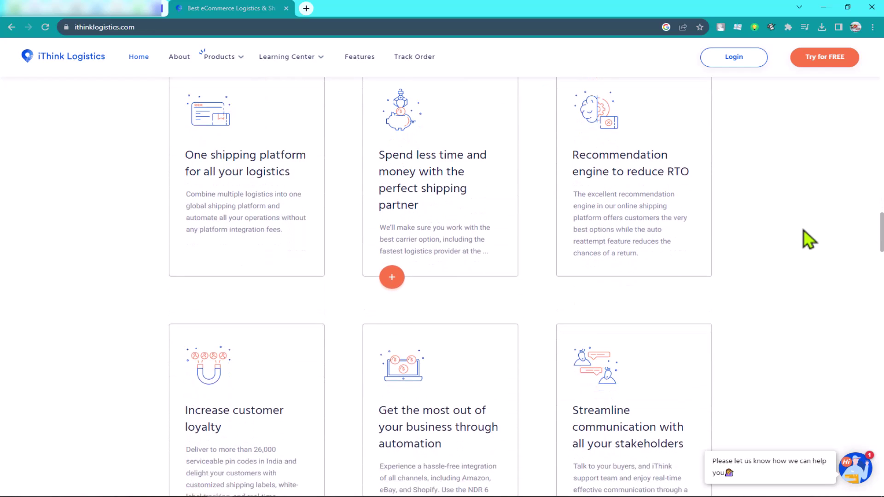
scroll(809, 240, down, 3)
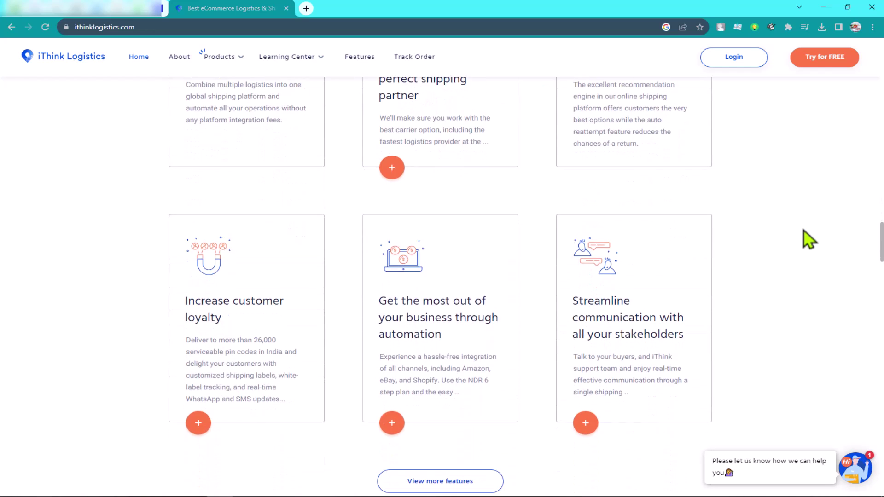
scroll(809, 239, down, 1)
scroll(809, 240, down, 3)
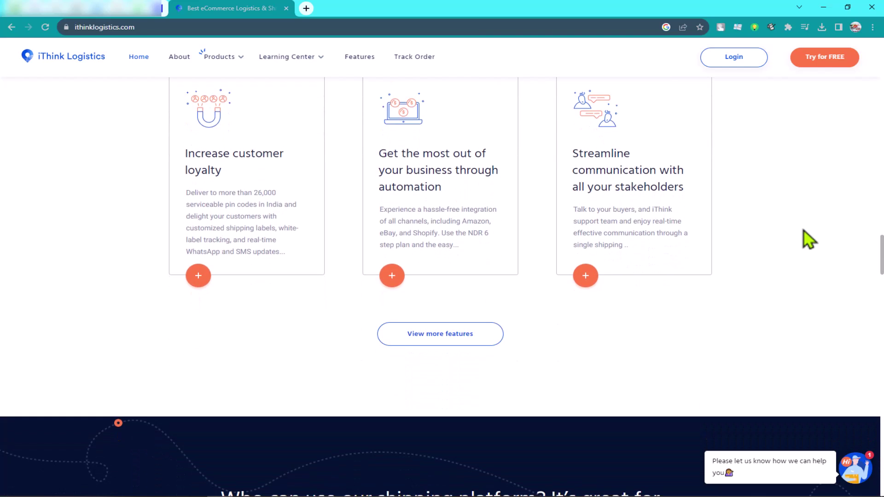
Read which types of sellers the shipping platform is offered to.
scroll(809, 239, down, 3)
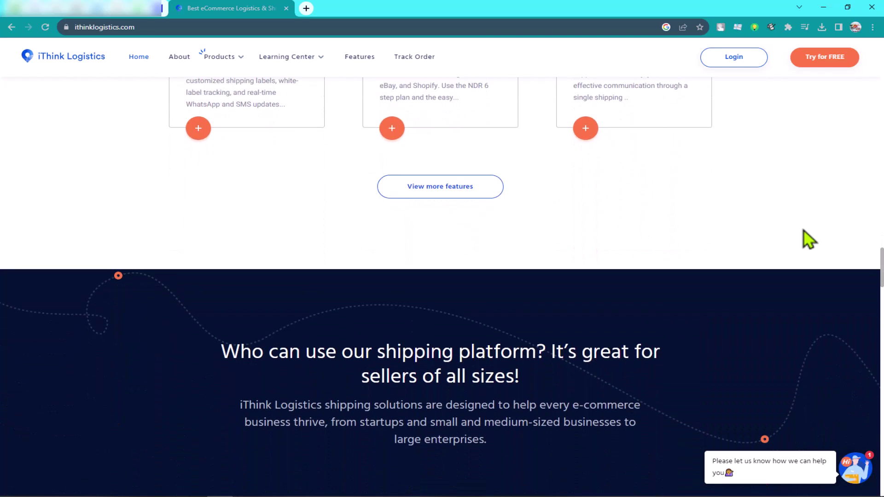
scroll(809, 240, down, 4)
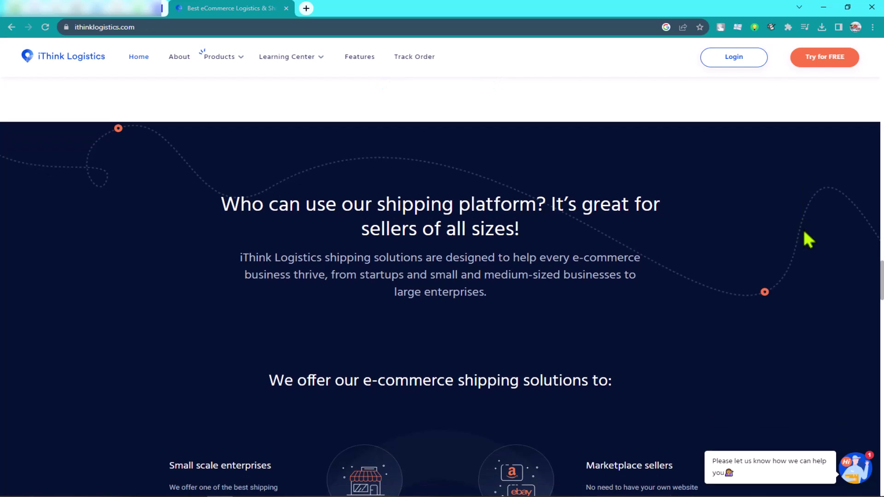
scroll(808, 239, down, 2)
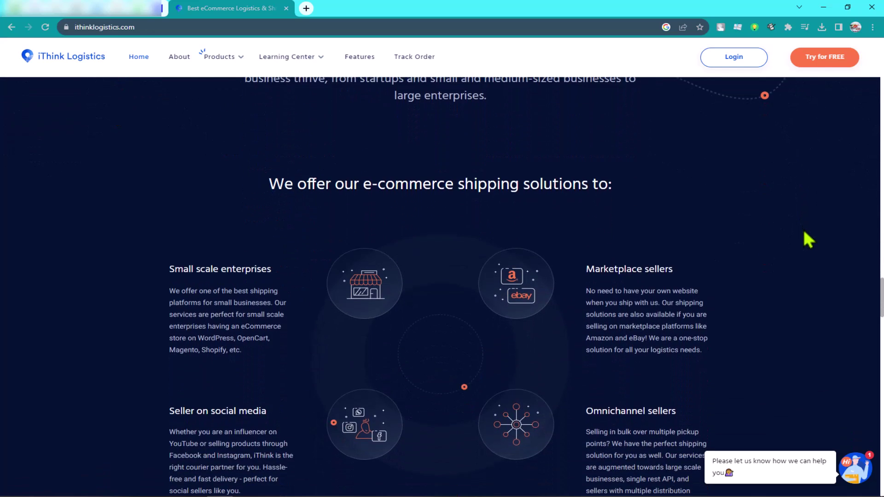
scroll(809, 239, down, 1)
scroll(809, 240, down, 1)
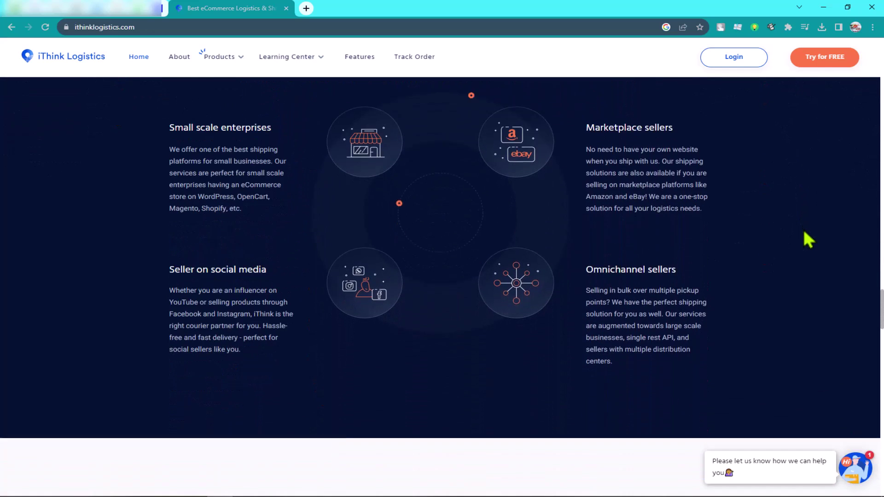
scroll(809, 239, down, 2)
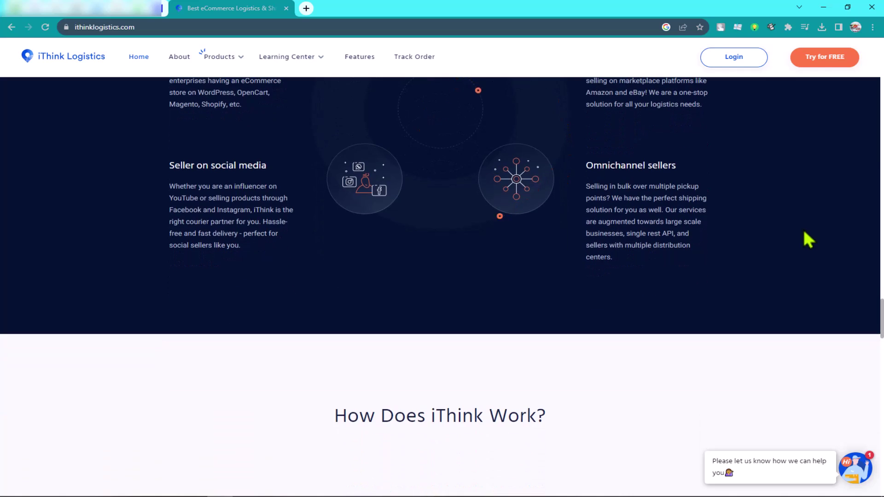
Examine the "How Does iThink Work?" section with its four shipping steps.
scroll(809, 239, down, 1)
scroll(809, 240, down, 1)
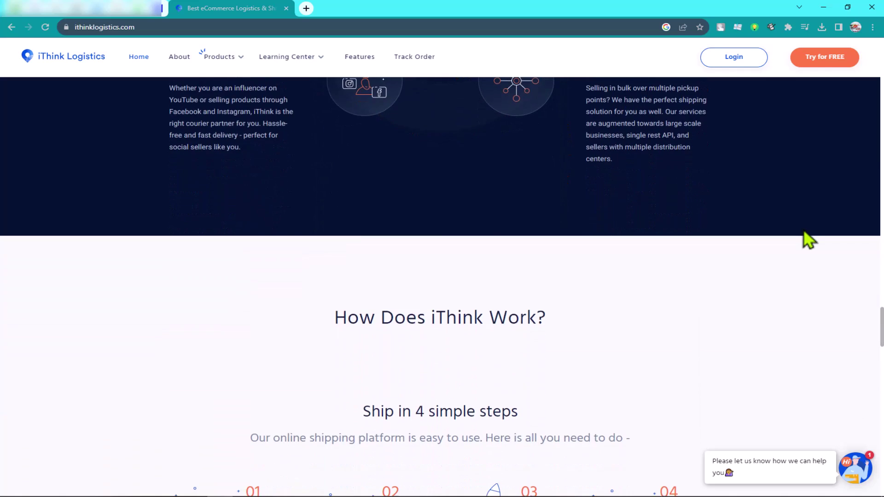
scroll(809, 240, down, 1)
scroll(808, 240, down, 2)
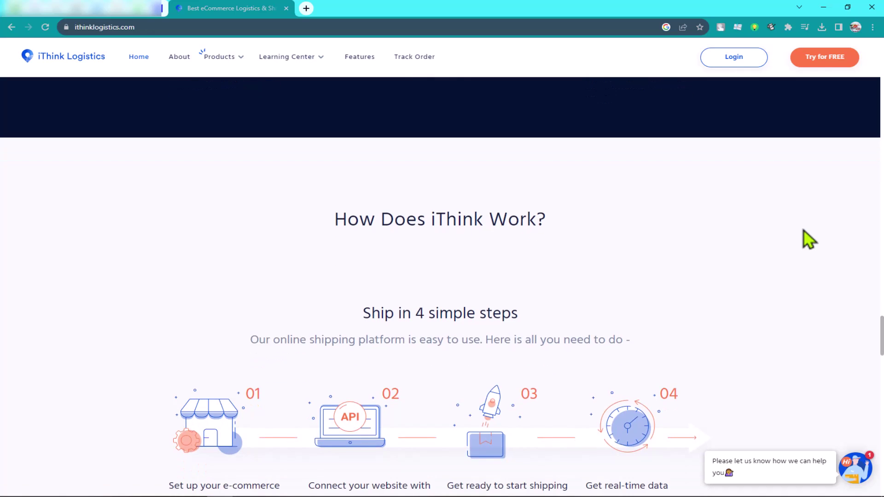
scroll(809, 239, down, 1)
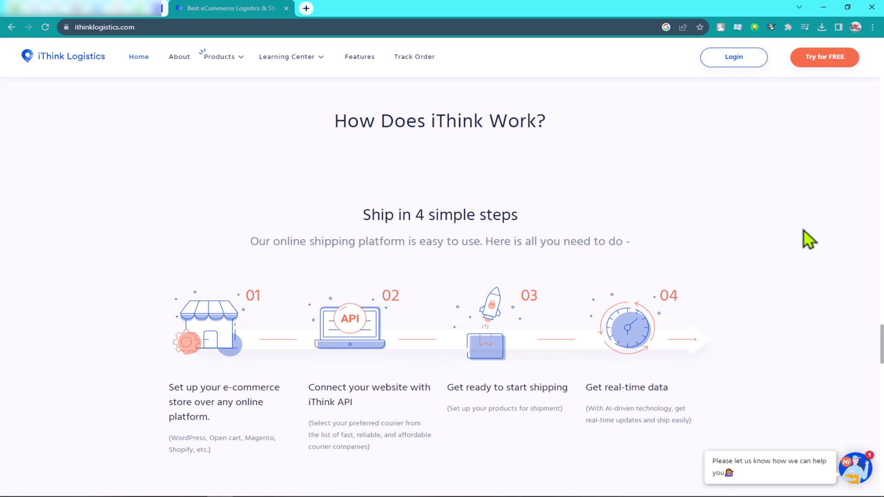
scroll(809, 240, down, 2)
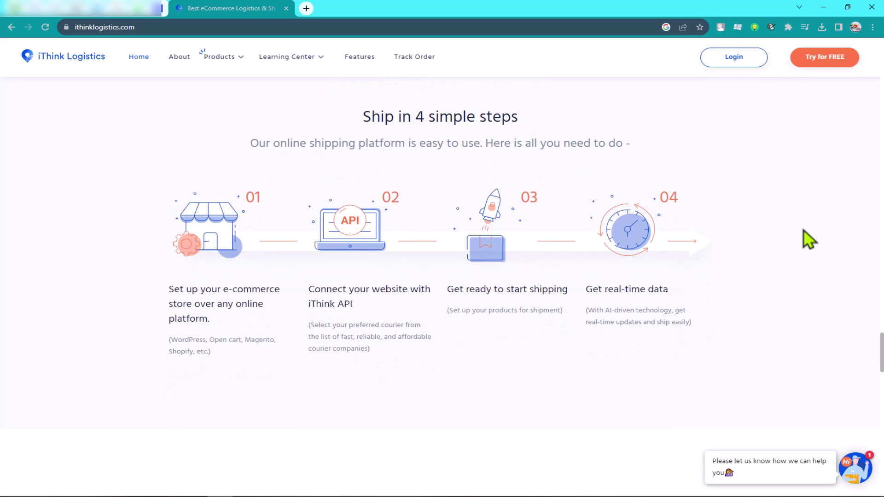
scroll(809, 239, down, 1)
scroll(808, 239, up, 1)
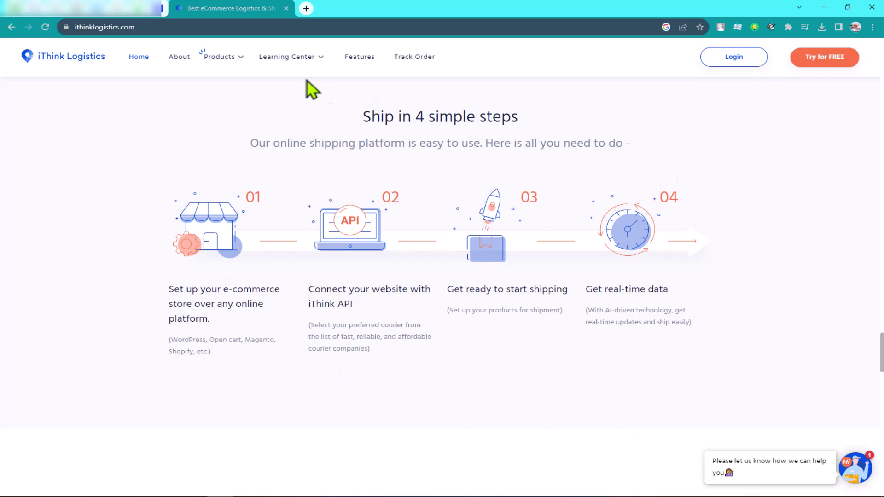
Sign up for a free account, entering urdustories.com as the website.
click(814, 57)
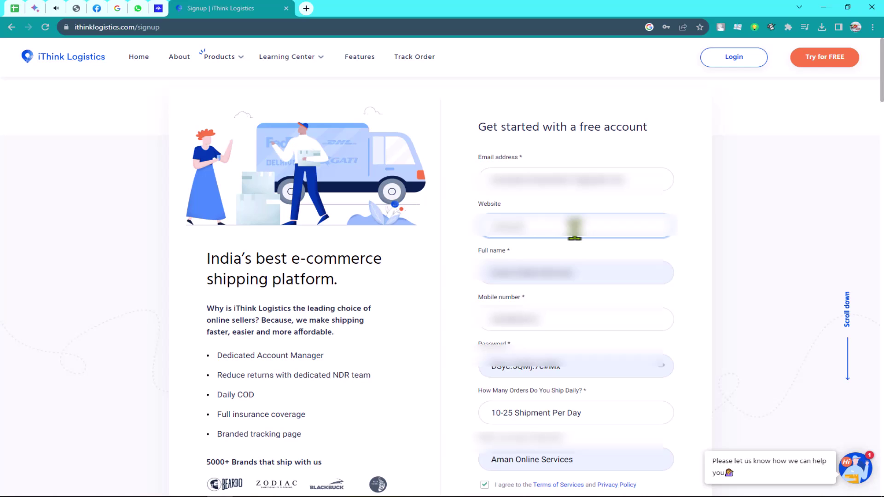
text(.com)
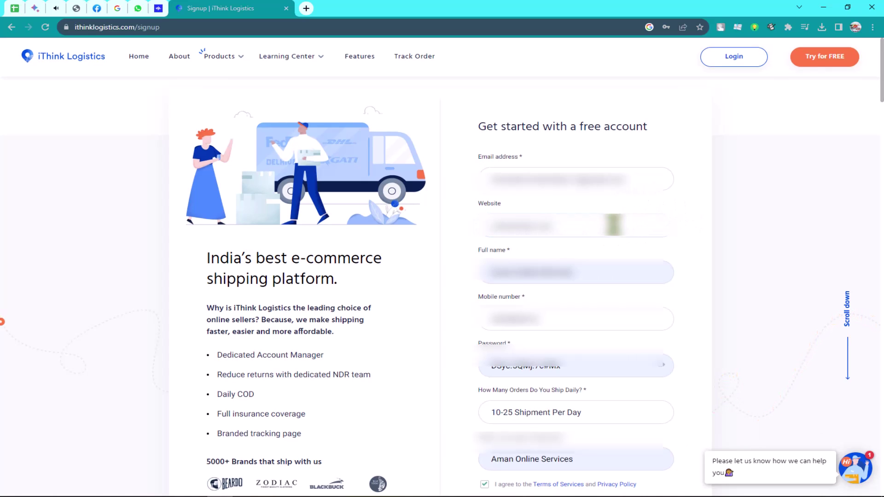
scroll(517, 263, down, 2)
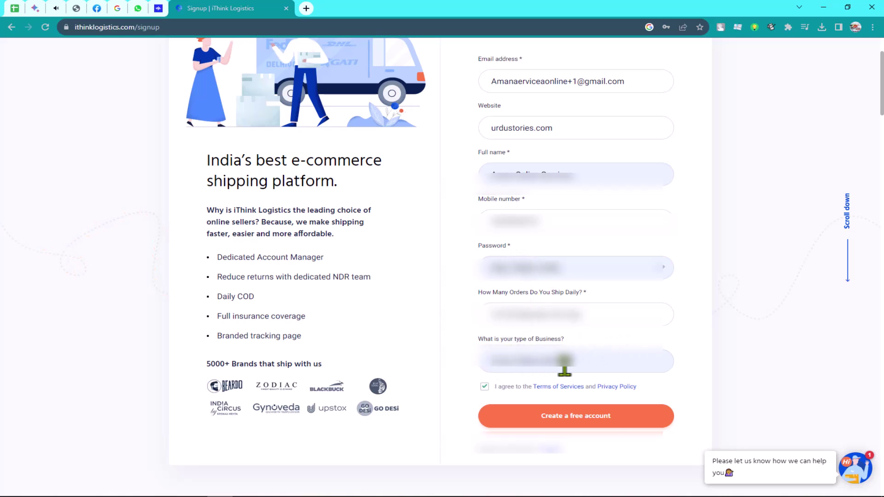
click(566, 416)
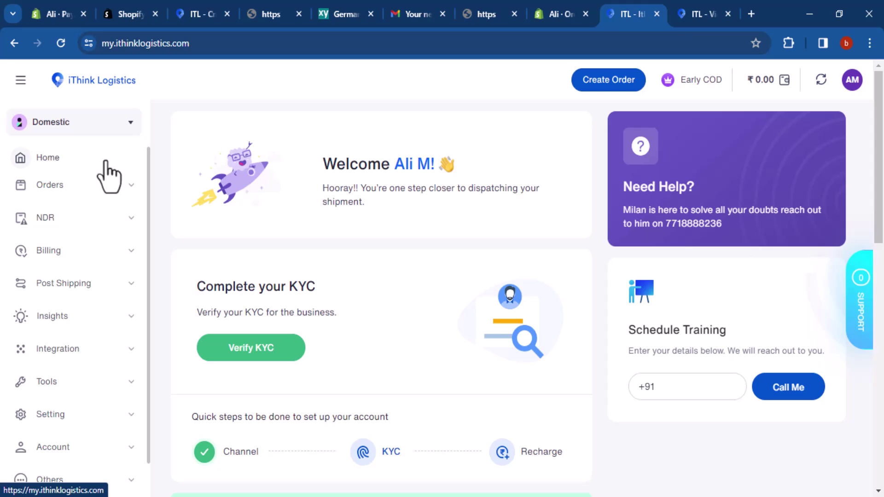
click(99, 186)
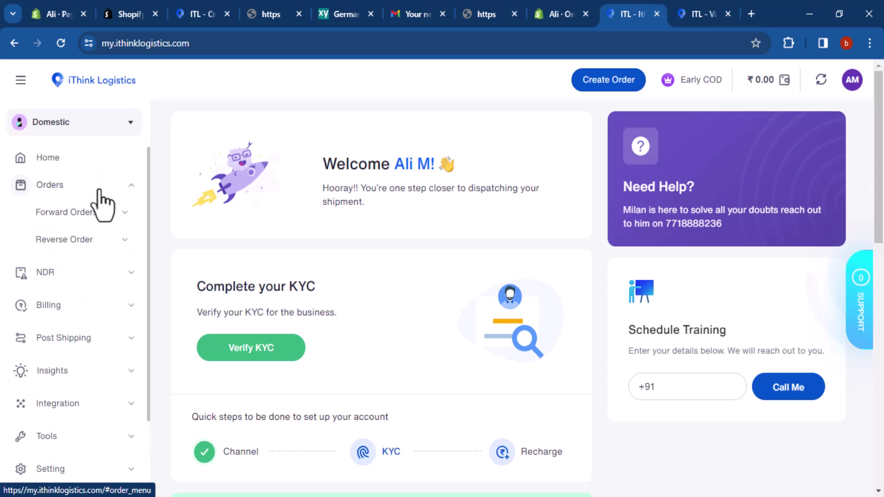
click(99, 190)
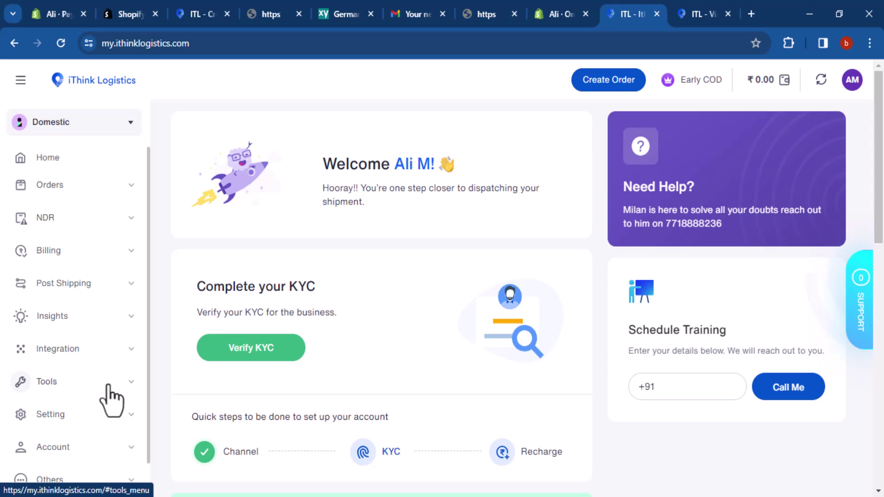
click(112, 417)
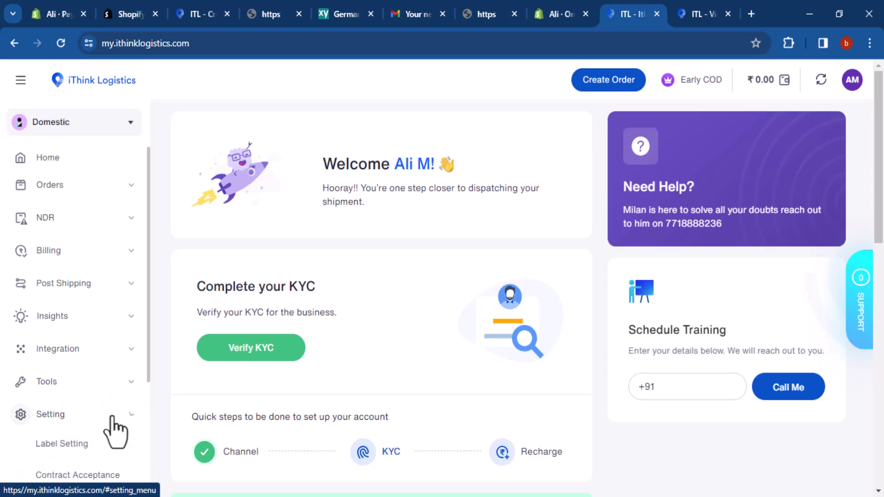
click(113, 416)
scroll(115, 423, down, 1)
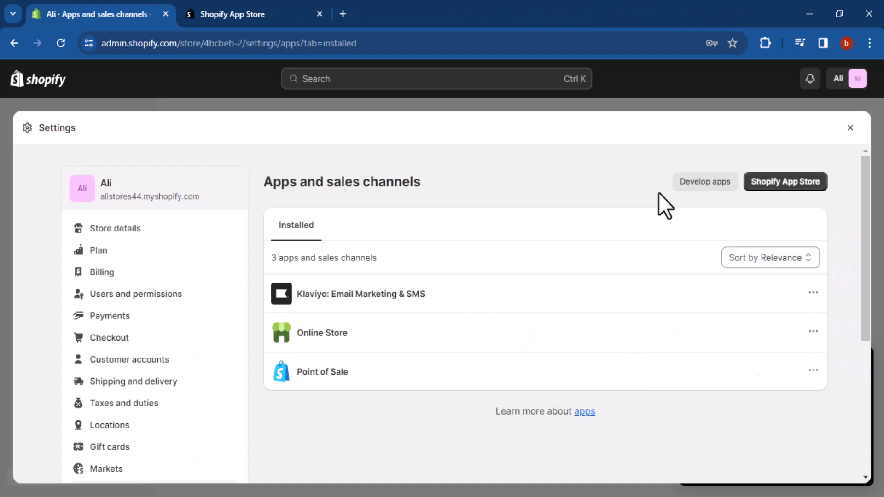
Find the iThink Logistics app in the Shopify App Store, opened from the store's apps and sales channels settings, and install it.
click(776, 184)
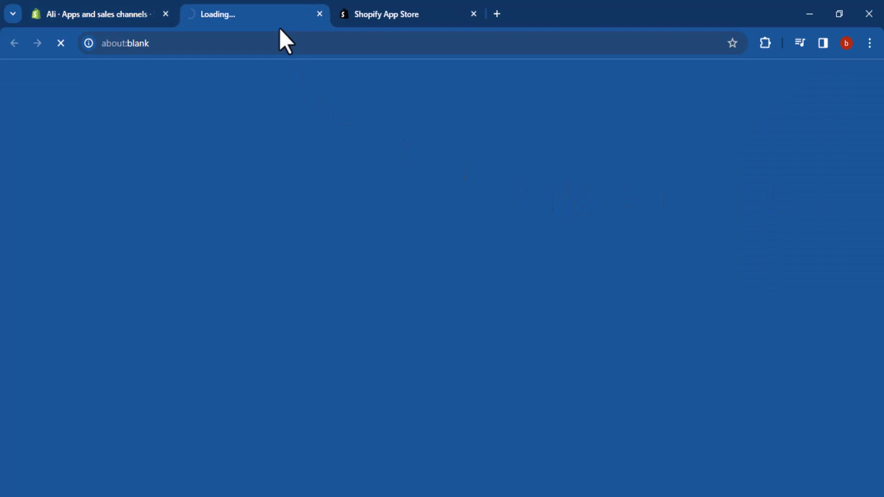
click(343, 10)
click(331, 84)
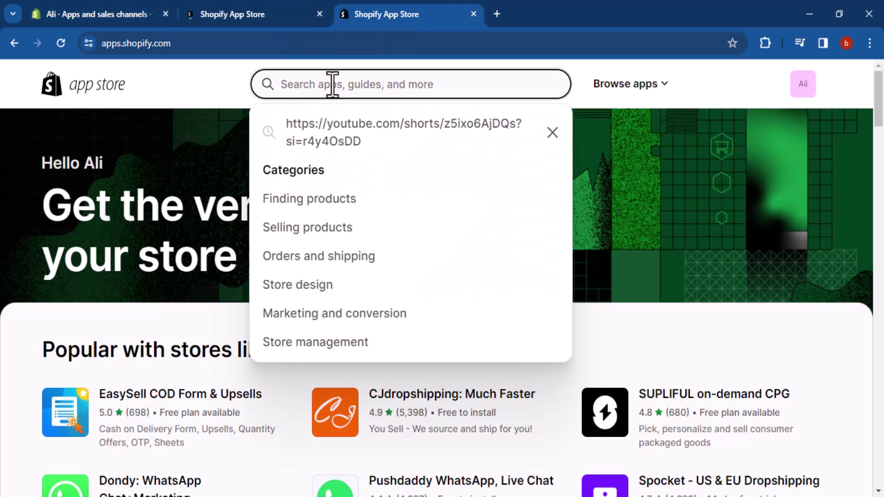
text(iThink Logistics)
key(Down)
key(Return)
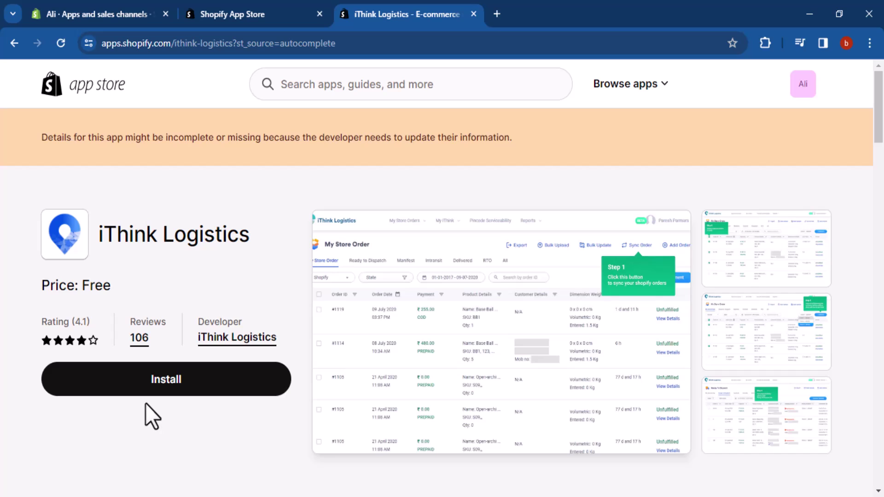
click(168, 386)
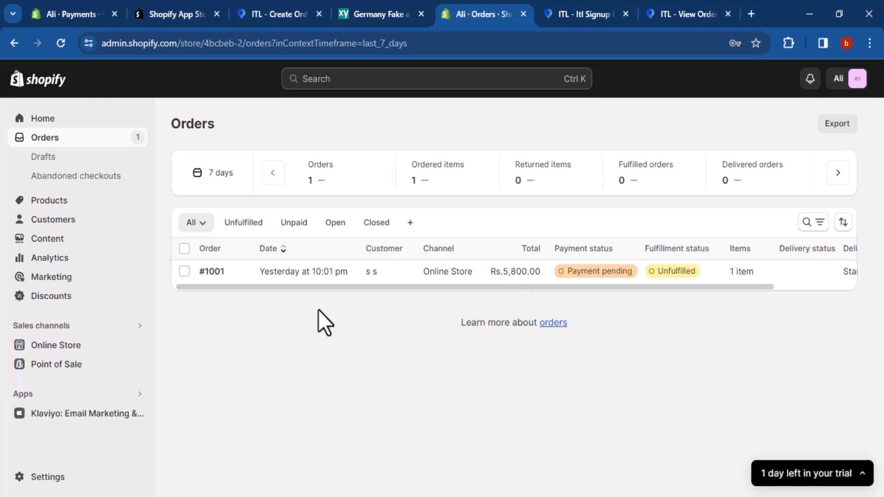
Open the unfulfilled order with pending payment in the Shopify admin and start fulfilling its T-Shirt item.
drag(181, 290, 821, 274)
click(678, 351)
click(601, 274)
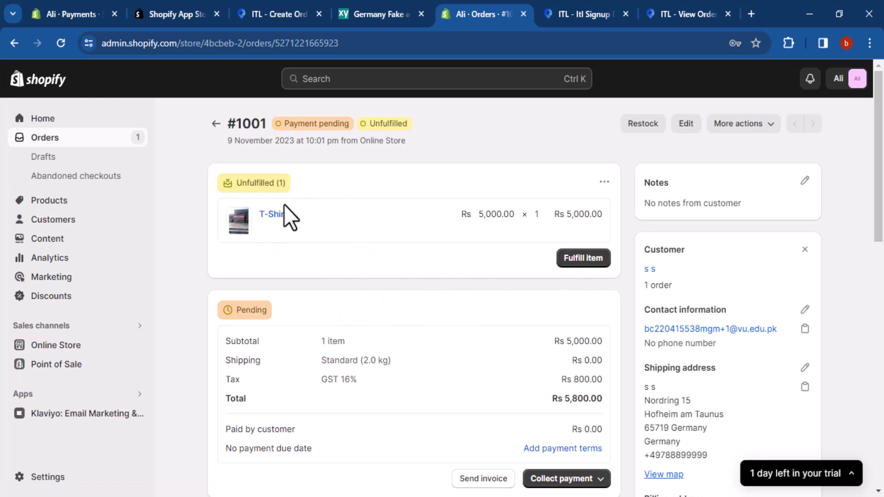
click(582, 258)
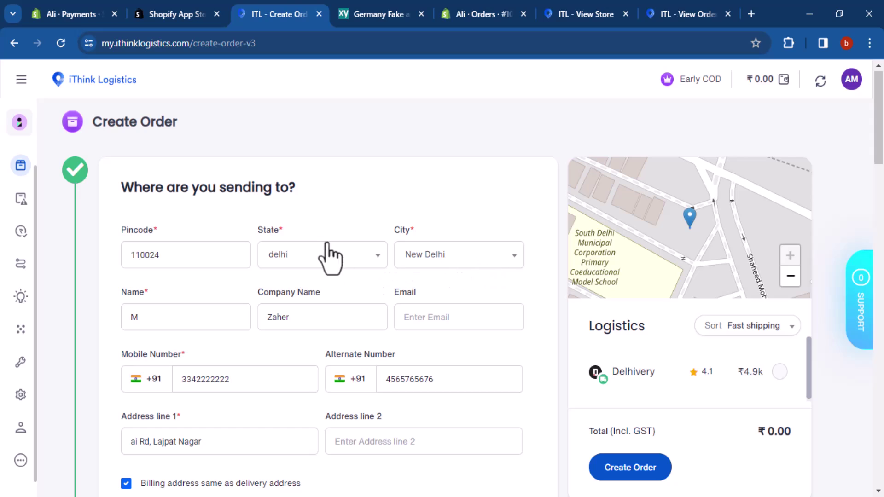
Switch to iThink Logistics and review the recipient, order details and product details sections of the filled-in Create Order form.
drag(298, 189, 141, 196)
triple_click(132, 198)
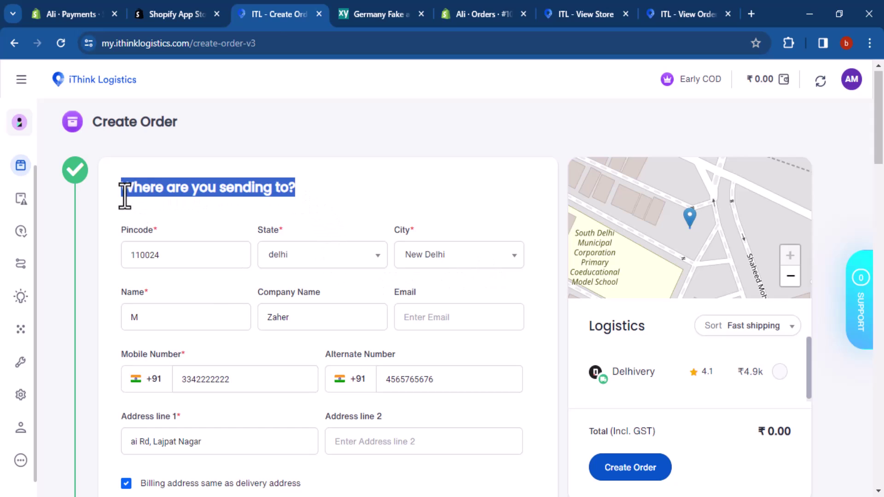
scroll(880, 184, down, 6)
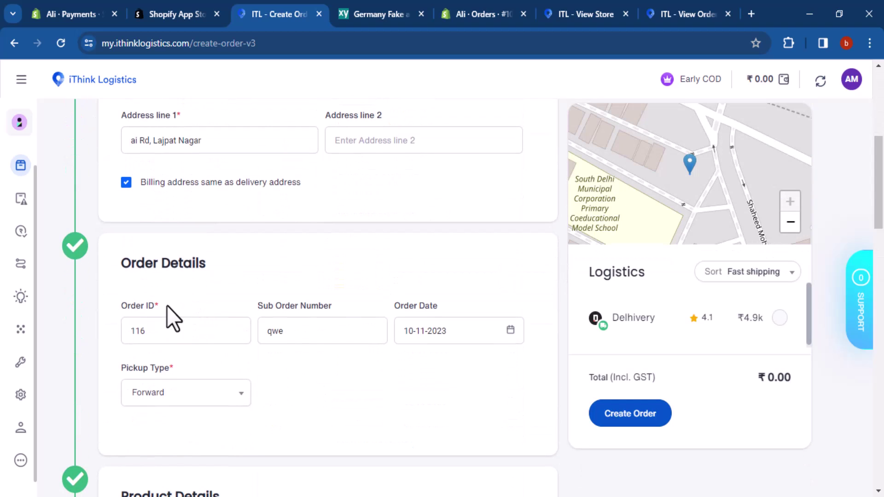
scroll(881, 230, down, 2)
drag(881, 230, 881, 318)
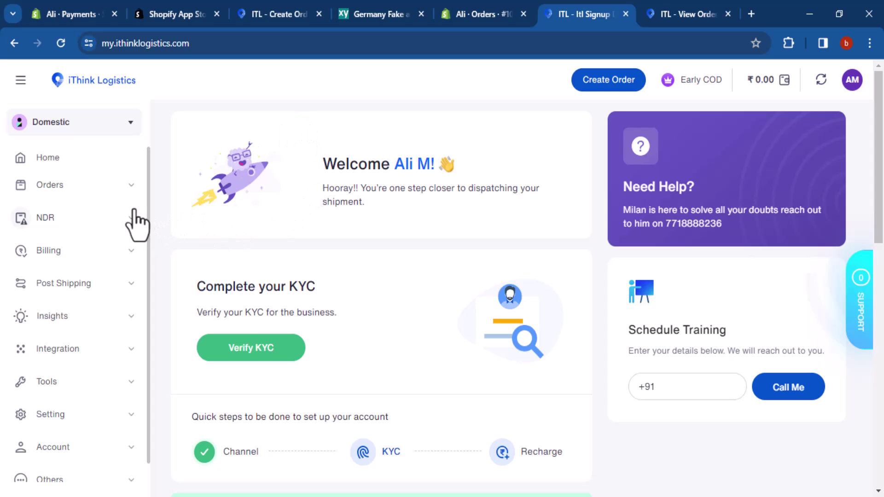
Open the Store Order list under Forward Orders in the iThink dashboard and look through its contents.
click(69, 185)
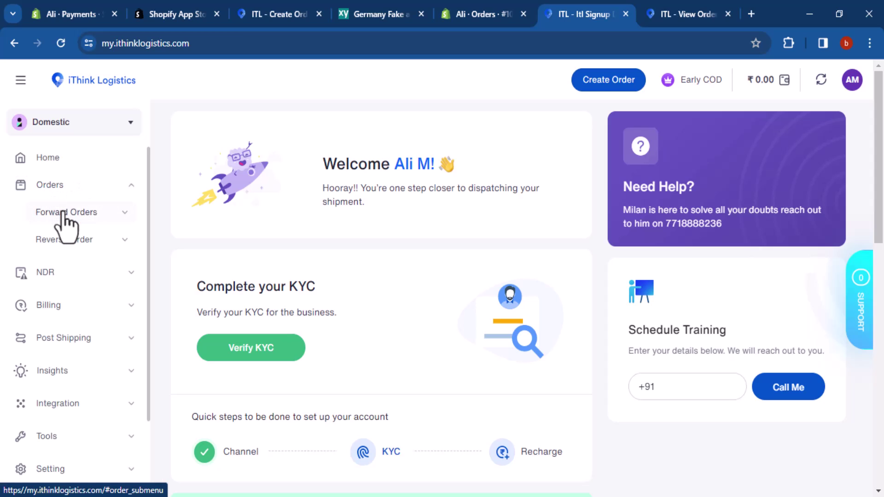
click(61, 213)
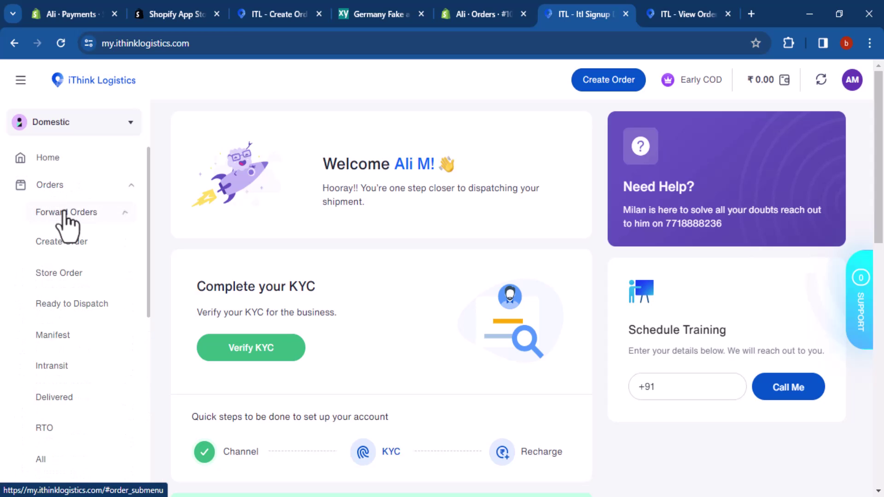
click(60, 277)
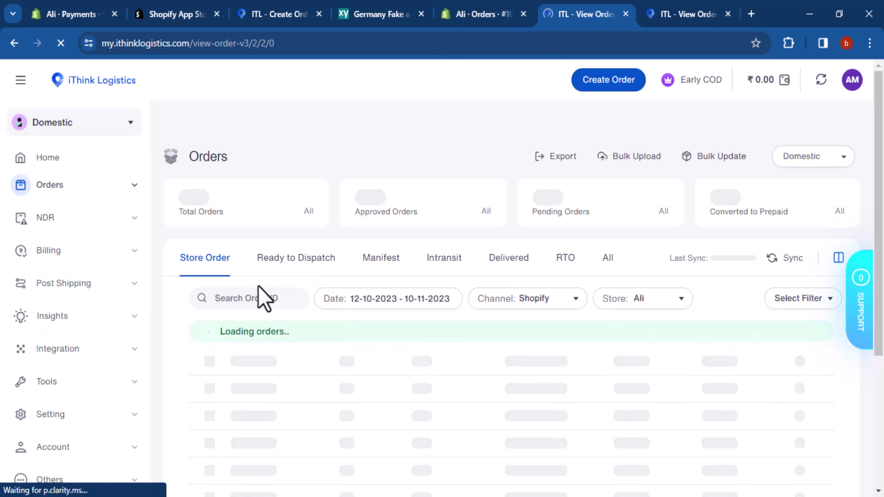
scroll(258, 286, down, 4)
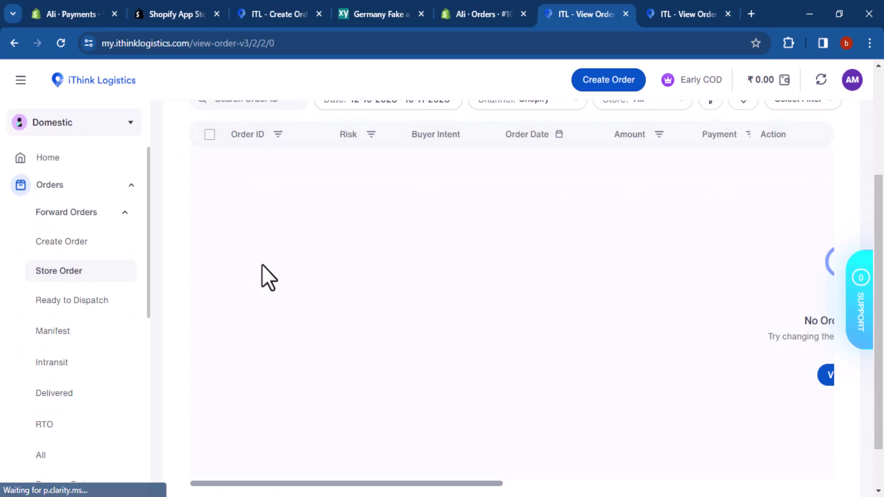
scroll(265, 262, down, 5)
Return to the dashboard home and examine its customized tracking page, Post Ship Dashboard introduction and help video sections.
click(56, 157)
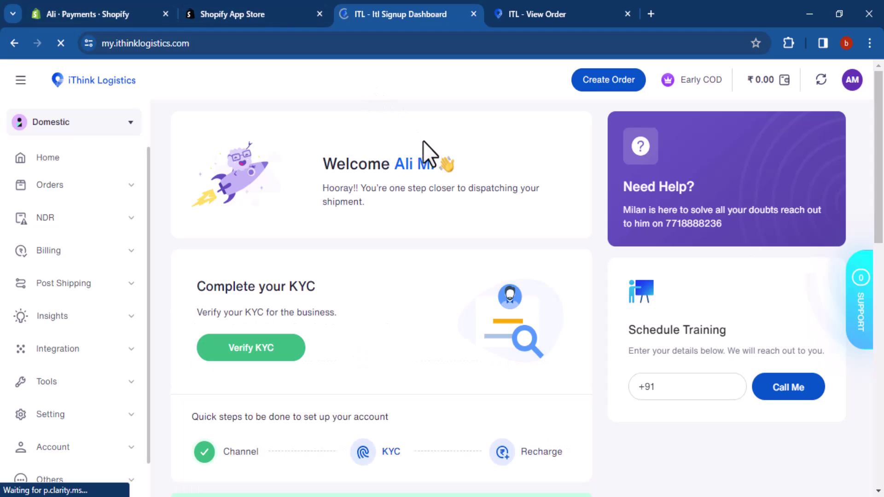
scroll(417, 232, down, 1)
scroll(417, 232, down, 8)
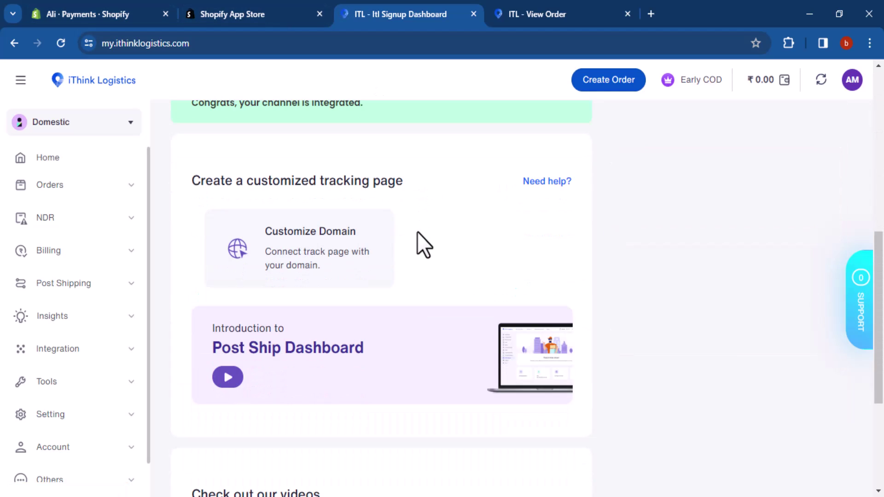
scroll(417, 232, down, 5)
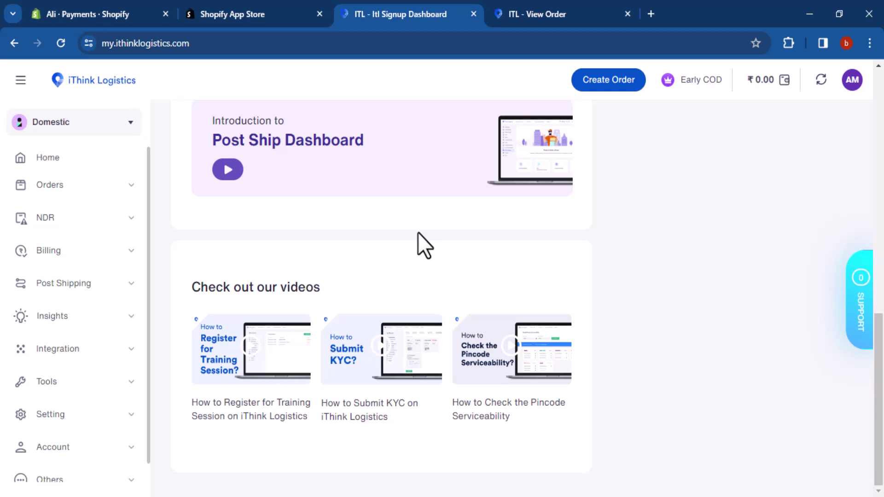
scroll(418, 230, up, 2)
scroll(418, 230, down, 2)
scroll(419, 230, up, 3)
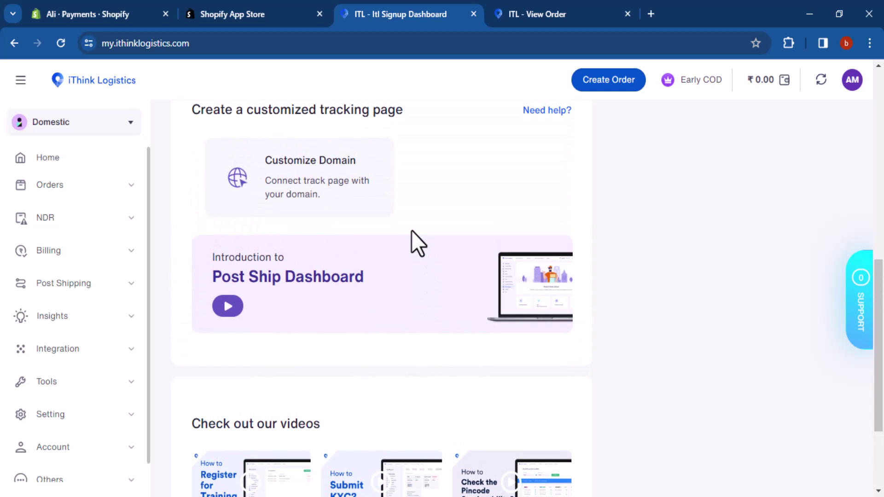
click(67, 162)
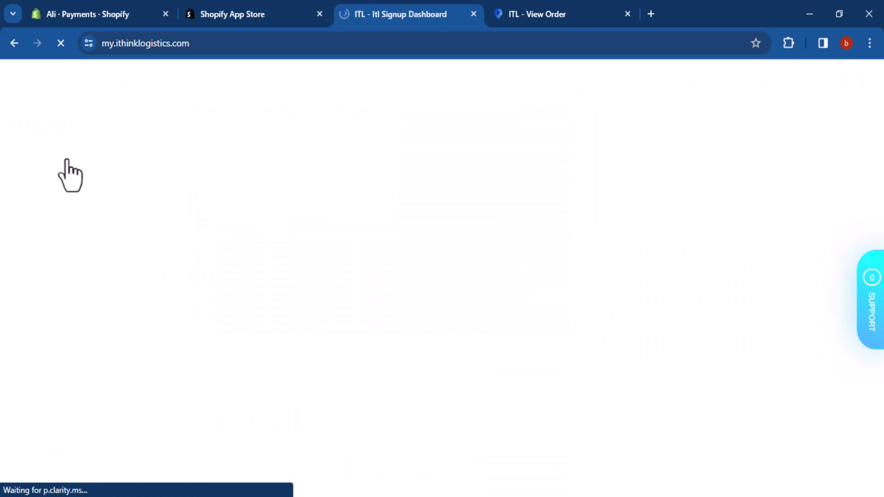
scroll(395, 349, down, 12)
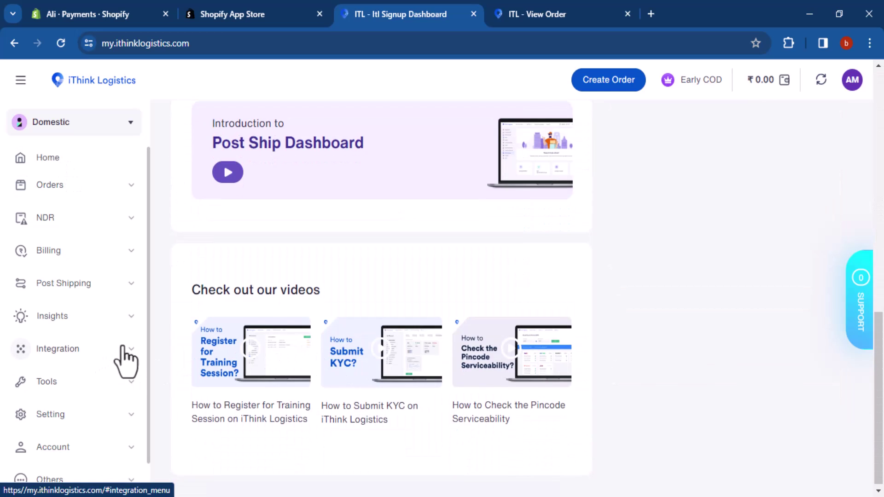
scroll(404, 379, down, 1)
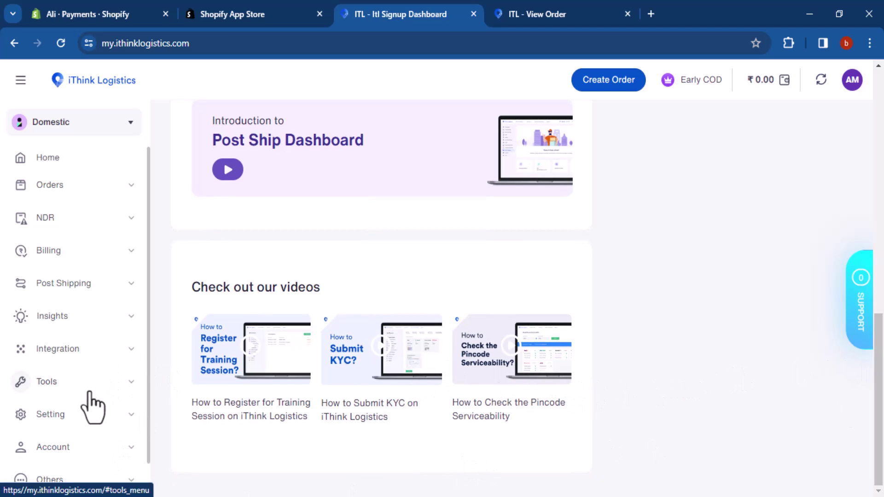
Open the view of connected stores under the Store Integration options.
scroll(92, 405, down, 1)
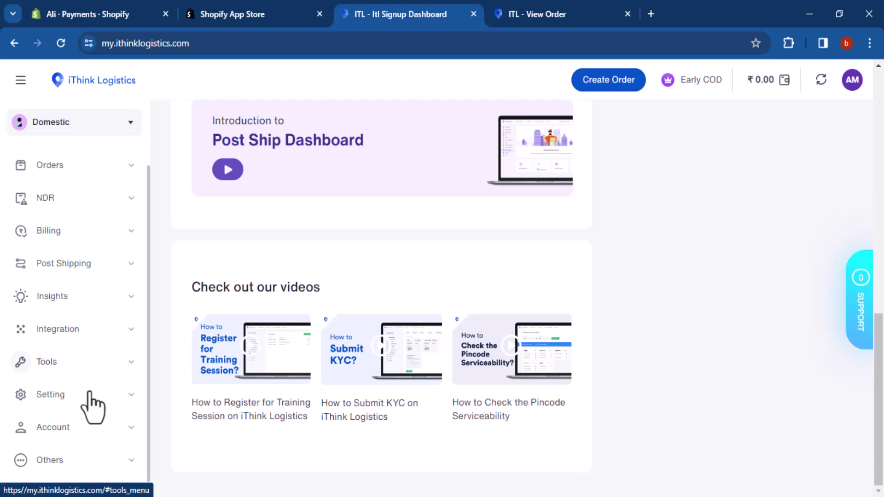
click(79, 330)
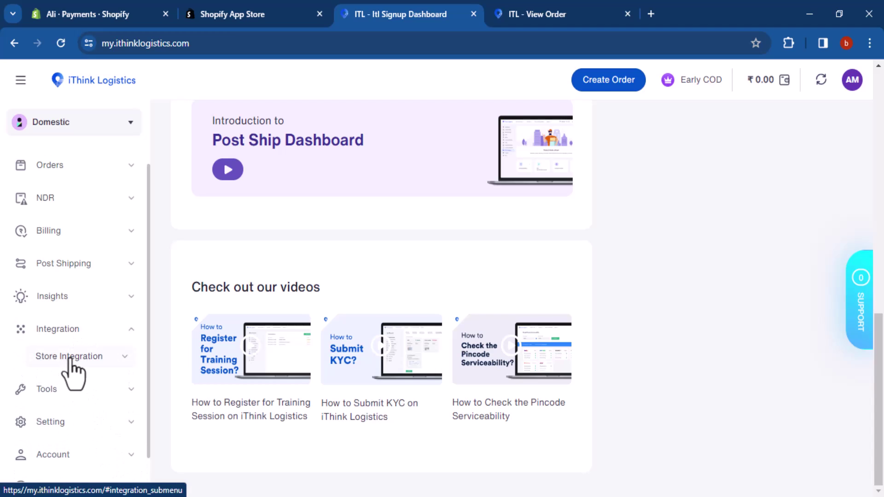
click(70, 360)
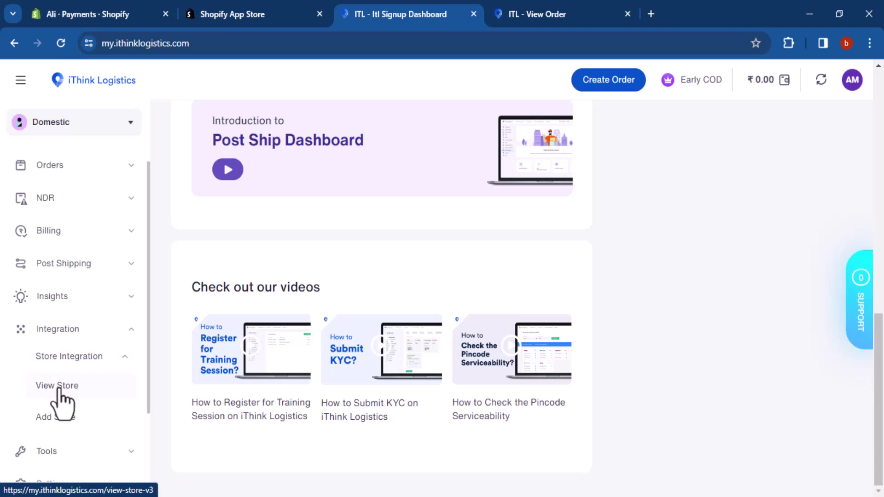
click(57, 389)
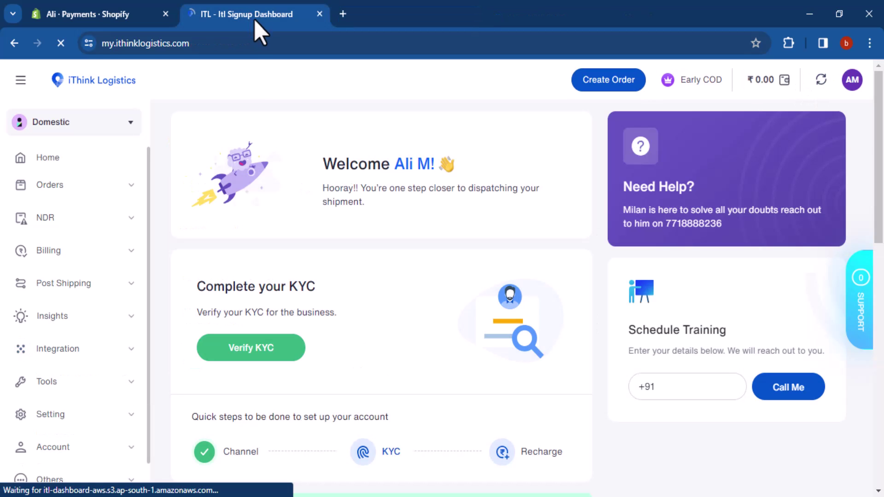
Switch the dashboard to International shipping and look over its home page.
scroll(292, 230, down, 10)
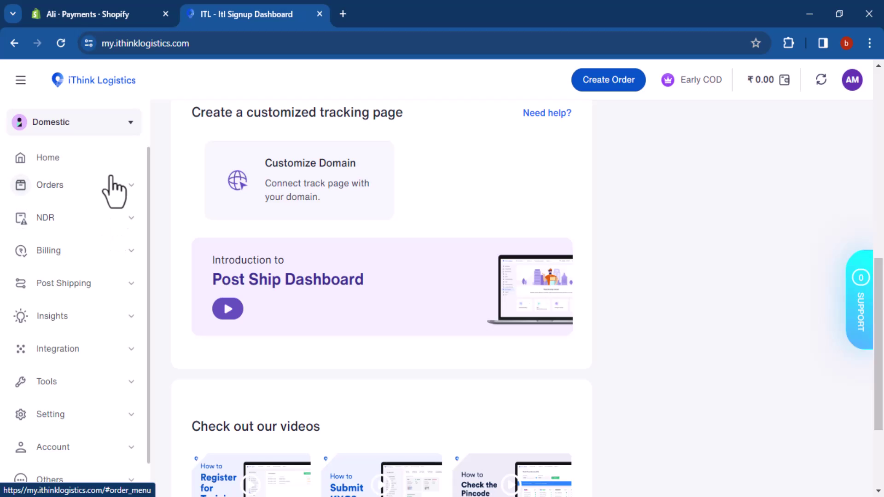
click(91, 130)
click(91, 216)
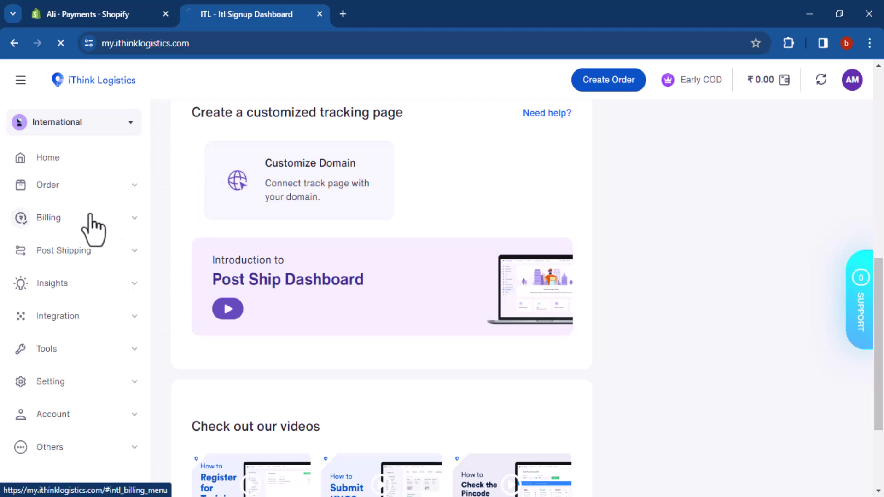
scroll(91, 226, down, 7)
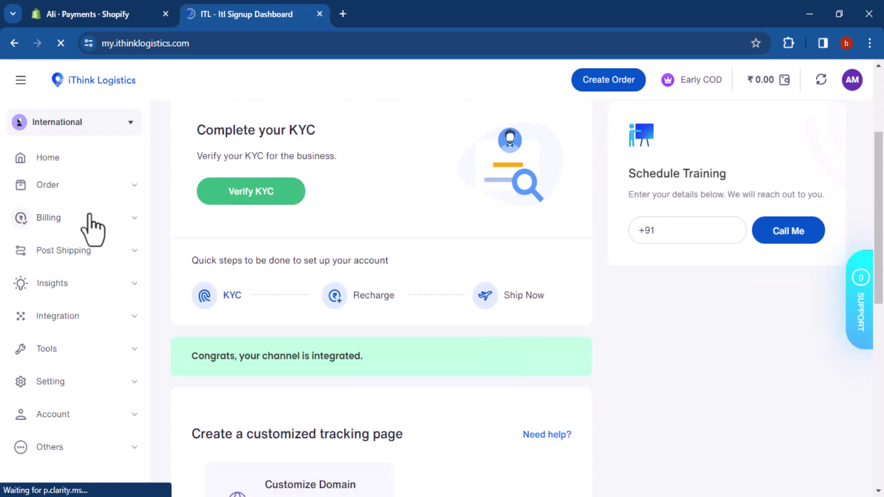
scroll(89, 225, down, 3)
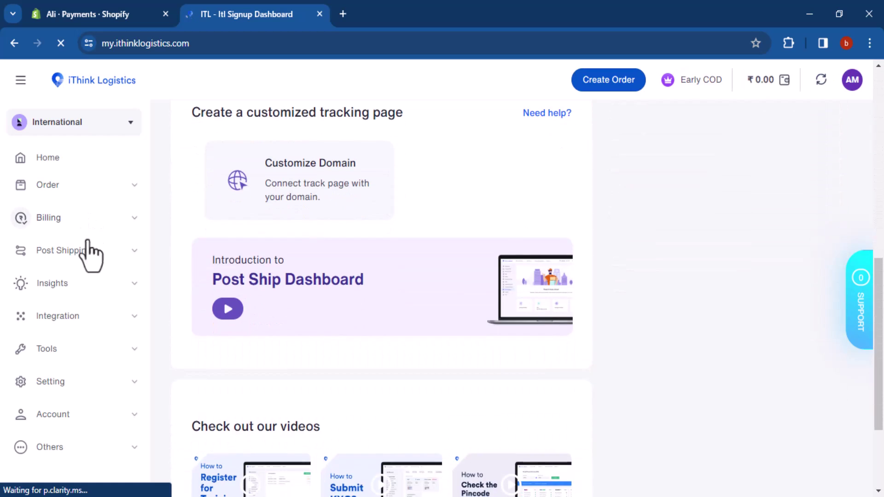
Look through the Carrier Integration and Post Shipping options available for international shipping.
click(62, 318)
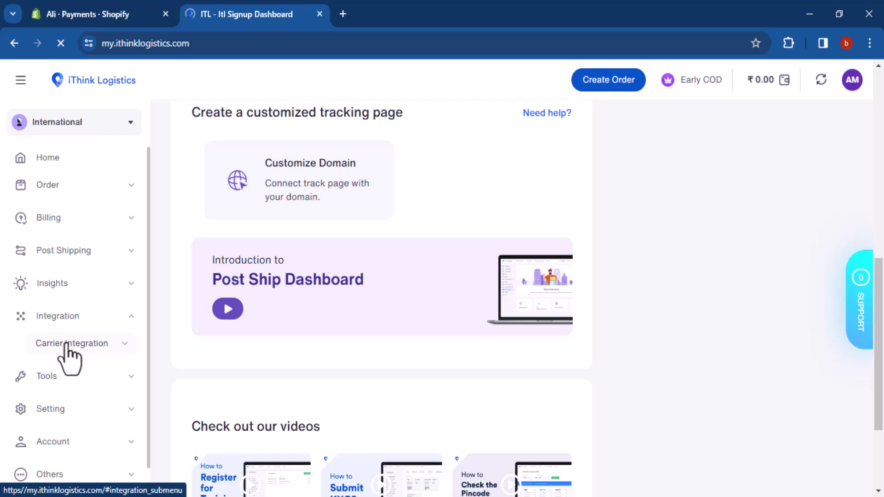
click(67, 344)
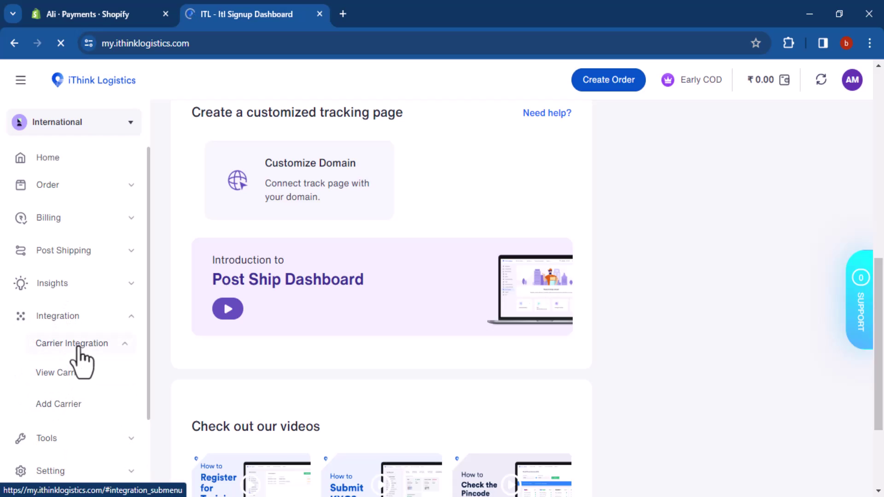
scroll(80, 322, down, 2)
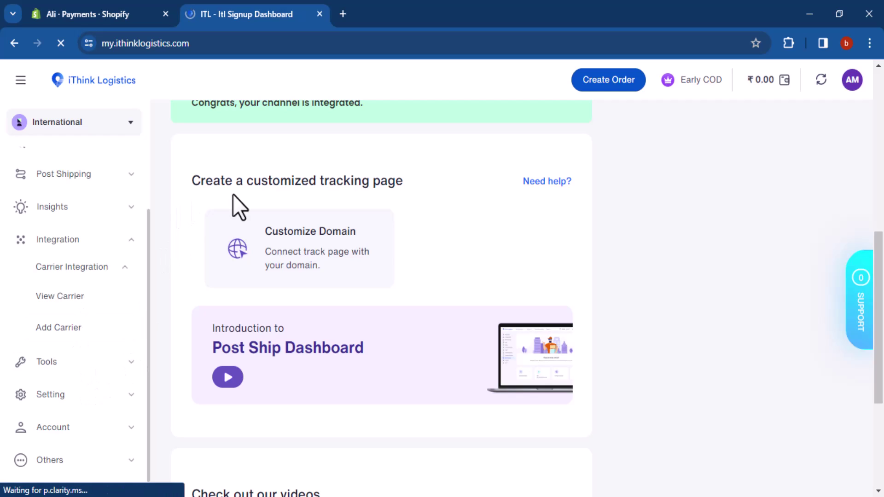
click(79, 240)
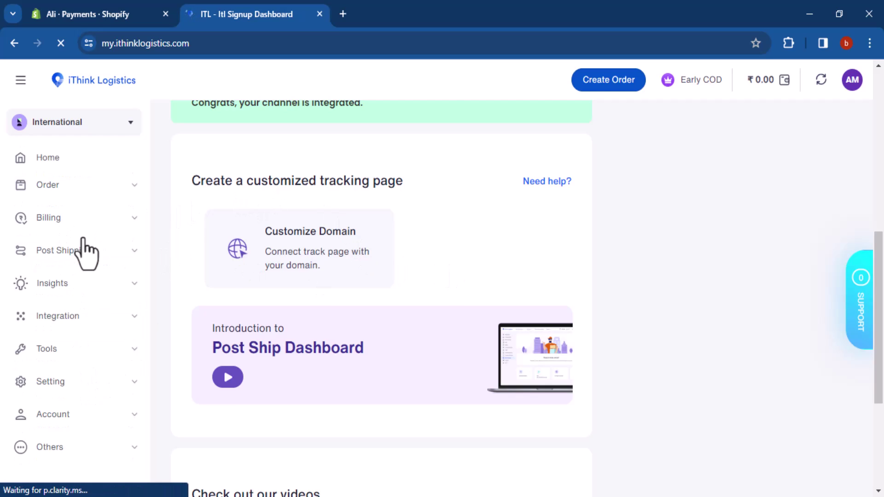
click(76, 251)
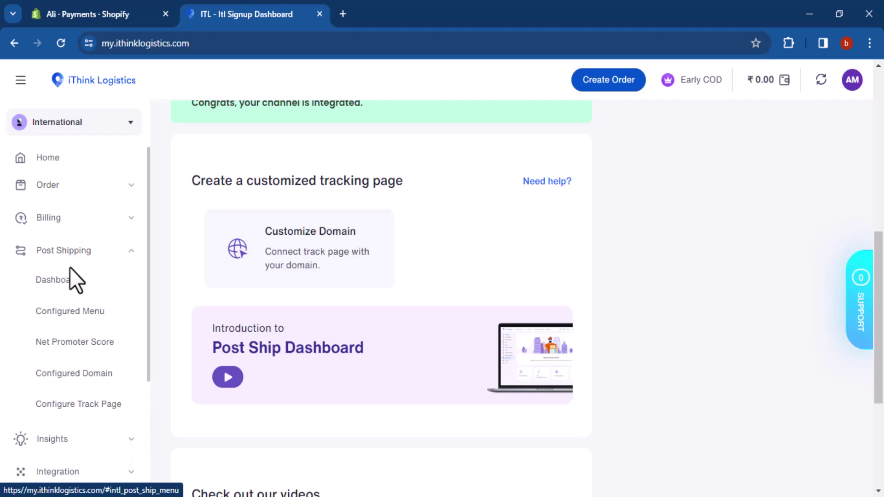
Open the international Post Shipping dashboard, and switch the account view to ITL Connect+.
click(70, 285)
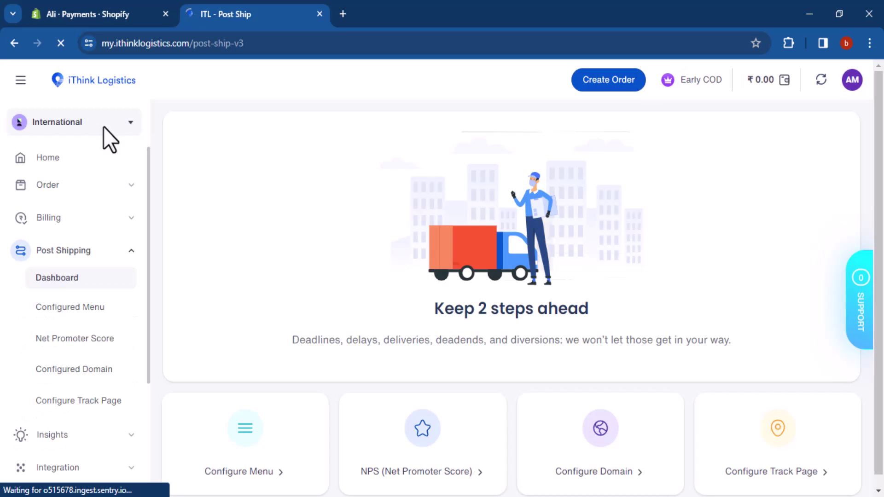
click(95, 130)
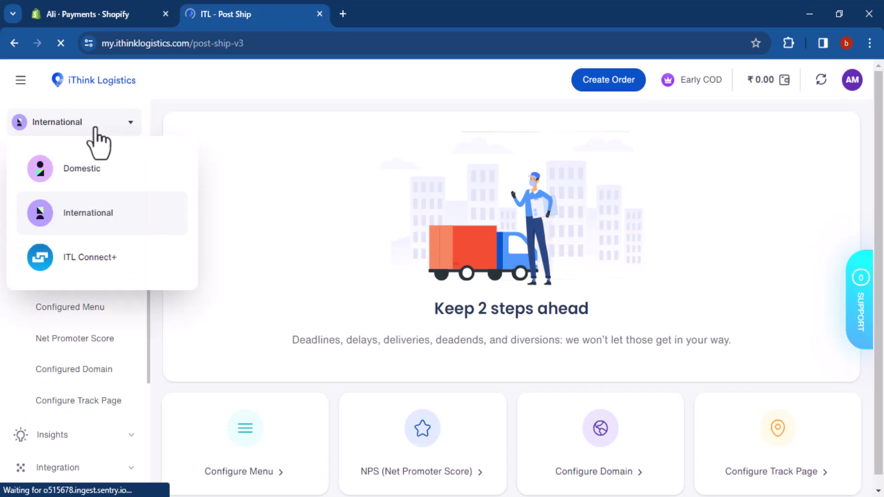
click(76, 256)
Open the ITL Connect+ notification charges page and examine the Connect+ and Post Ship charges.
click(88, 213)
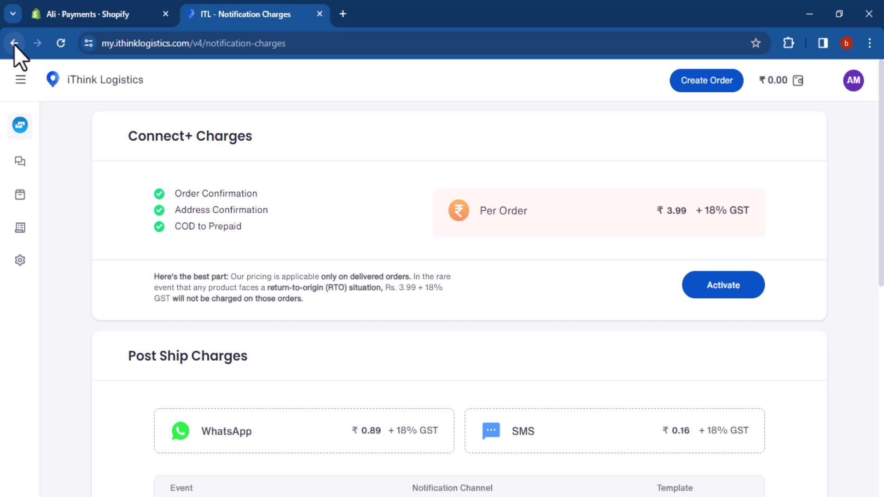
scroll(40, 189, down, 9)
scroll(42, 175, up, 5)
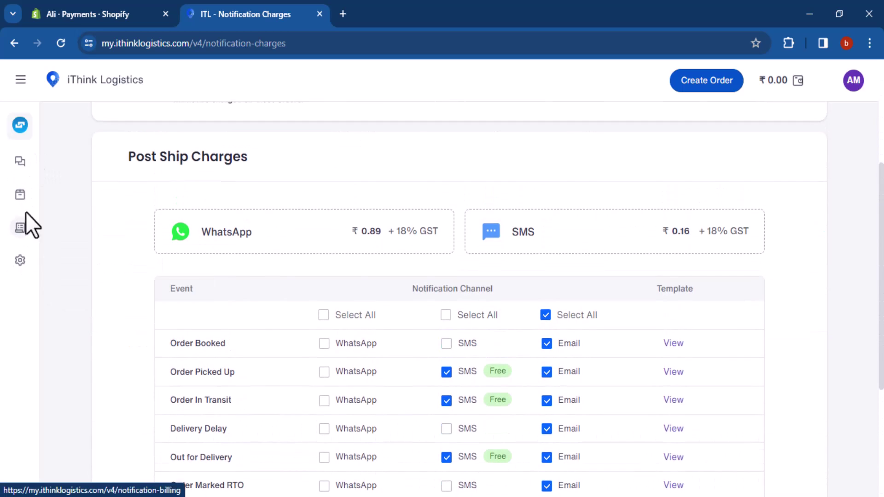
Switch the dashboard back to International shipping and look over its home page down to the help videos.
click(20, 79)
click(60, 136)
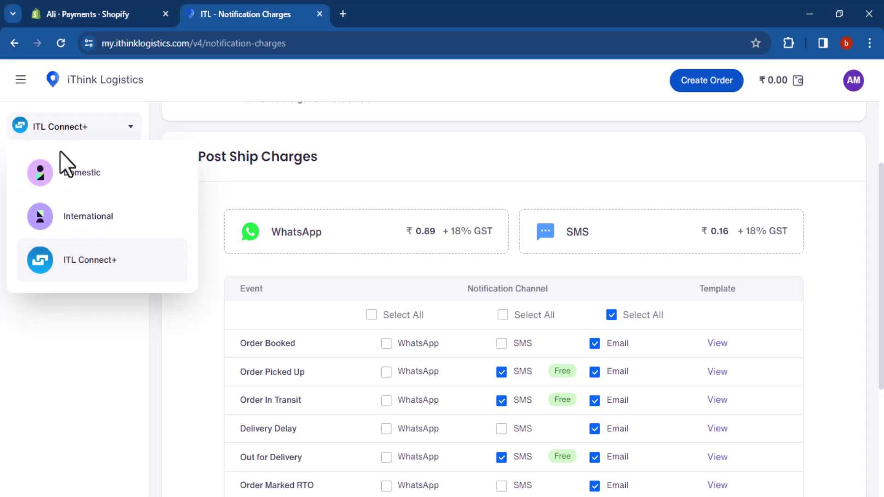
click(65, 217)
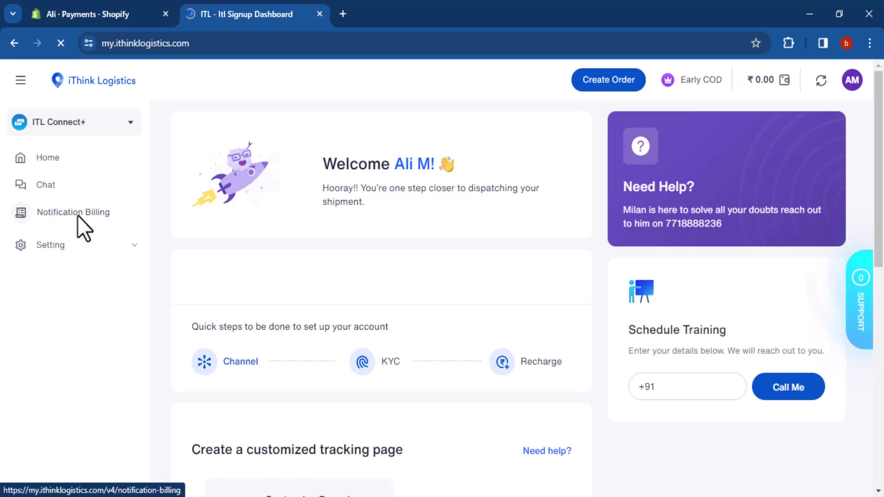
scroll(147, 262, down, 10)
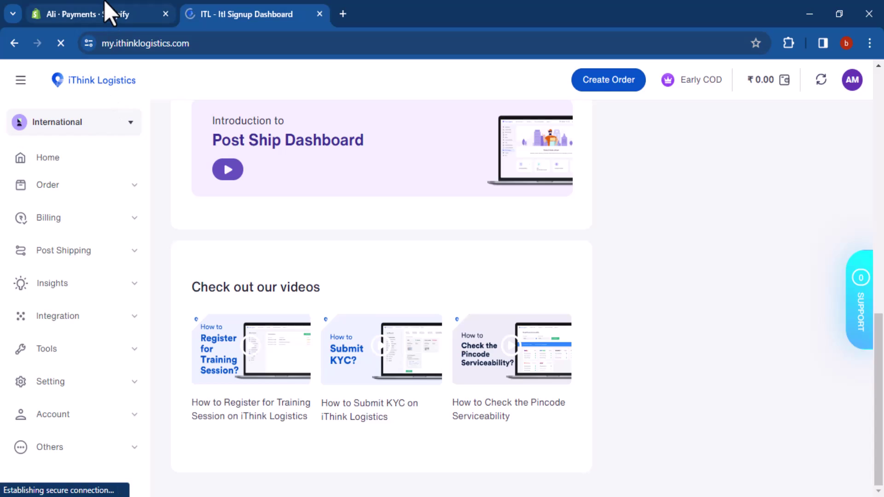
Glance at the store's Payments settings in Shopify, and return to the iThink Logistics dashboard to review its setup, tracking page and video sections.
click(92, 13)
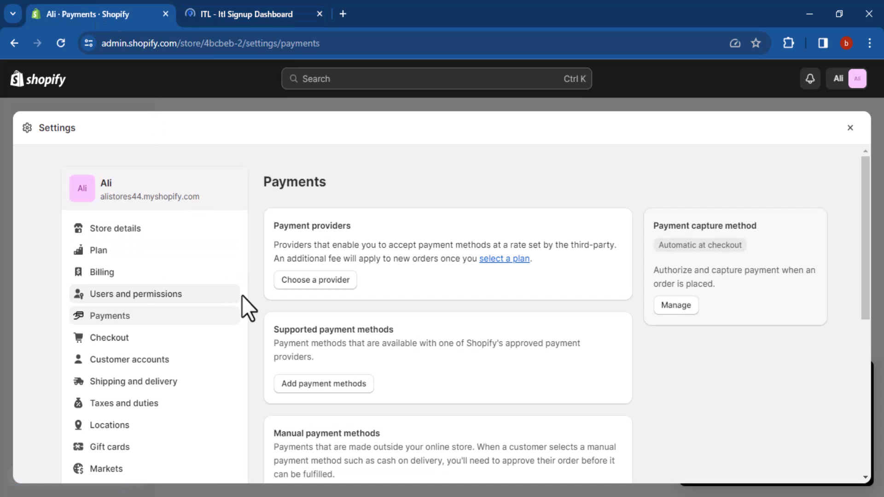
click(254, 2)
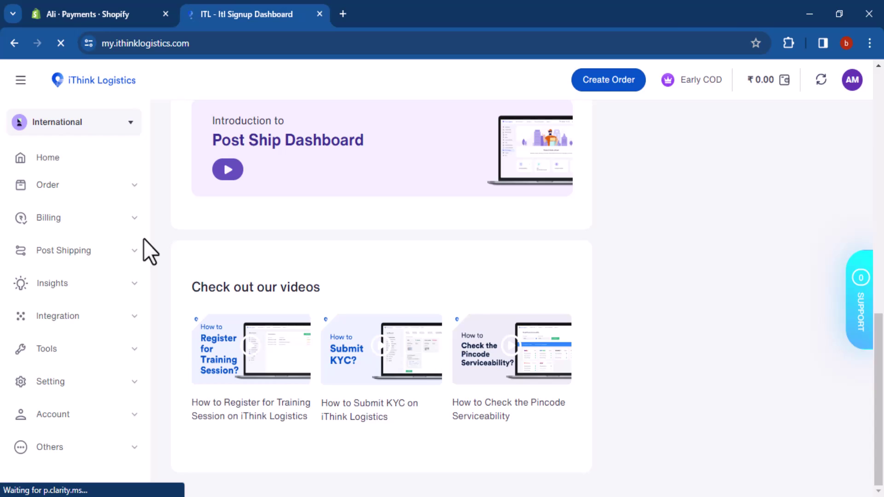
scroll(239, 239, up, 1)
scroll(231, 241, up, 10)
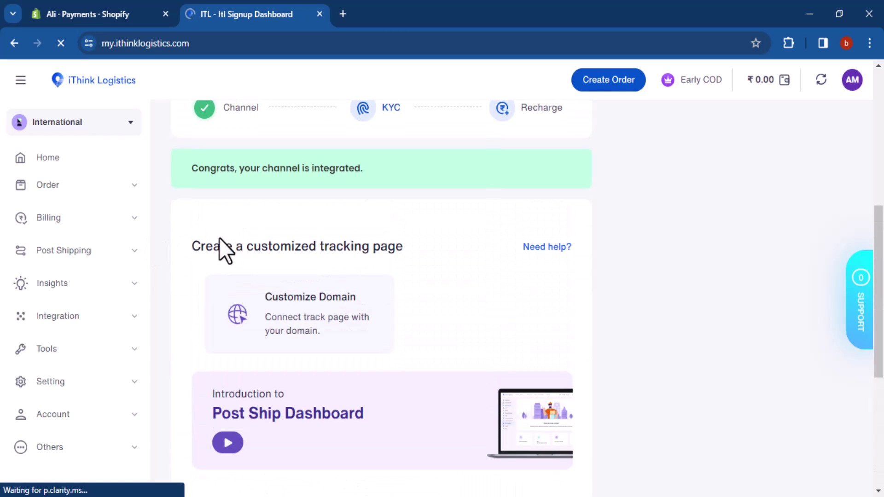
scroll(190, 231, down, 7)
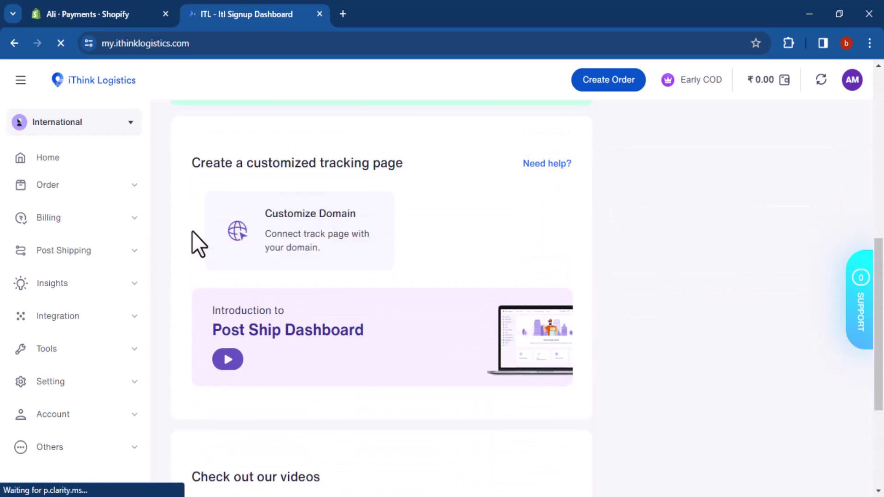
scroll(192, 231, up, 9)
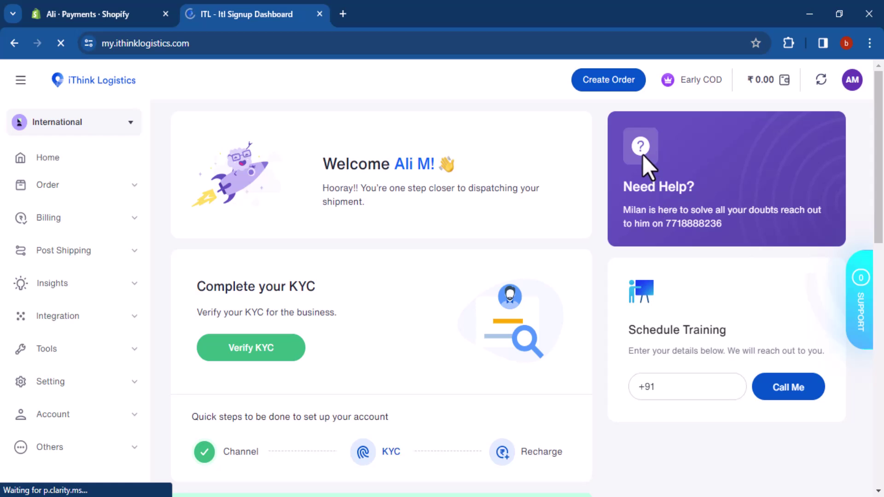
scroll(101, 221, down, 8)
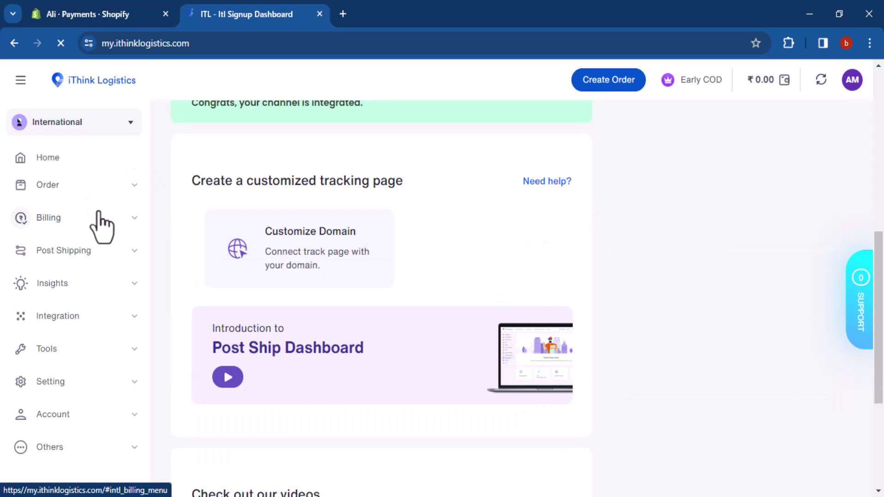
scroll(104, 226, down, 3)
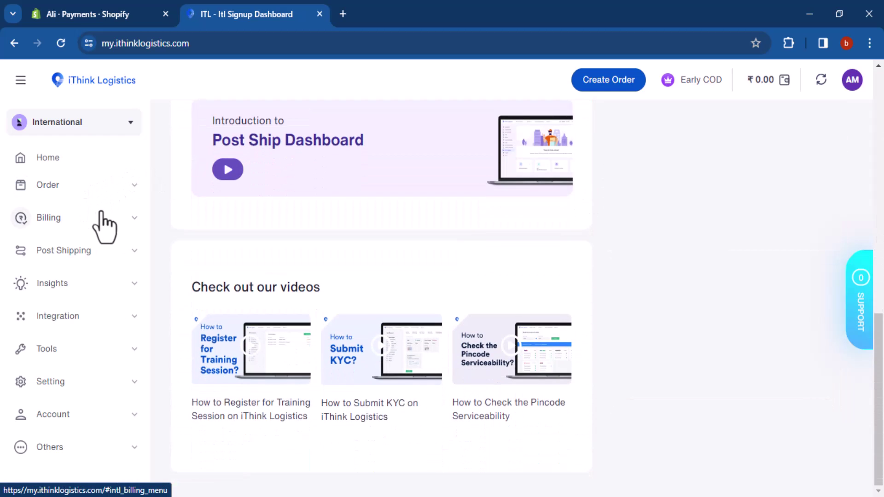